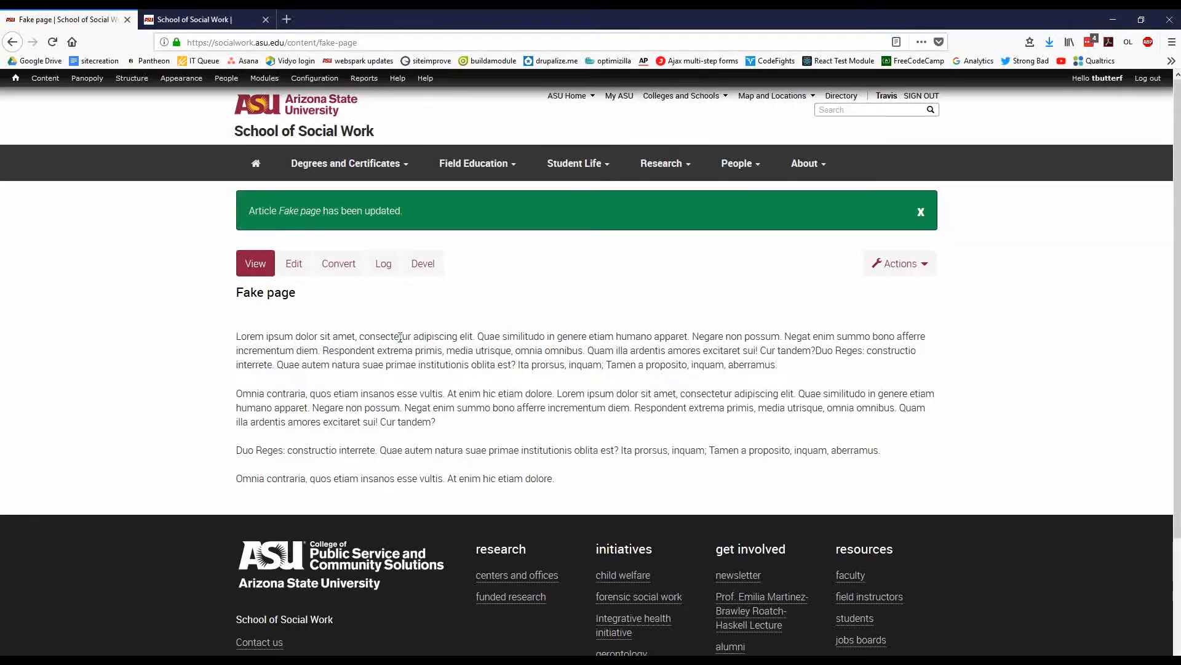
Open the Fake page article for editing and review the Featured image field's file size and type requirements.
scroll(469, 353, "down", 3)
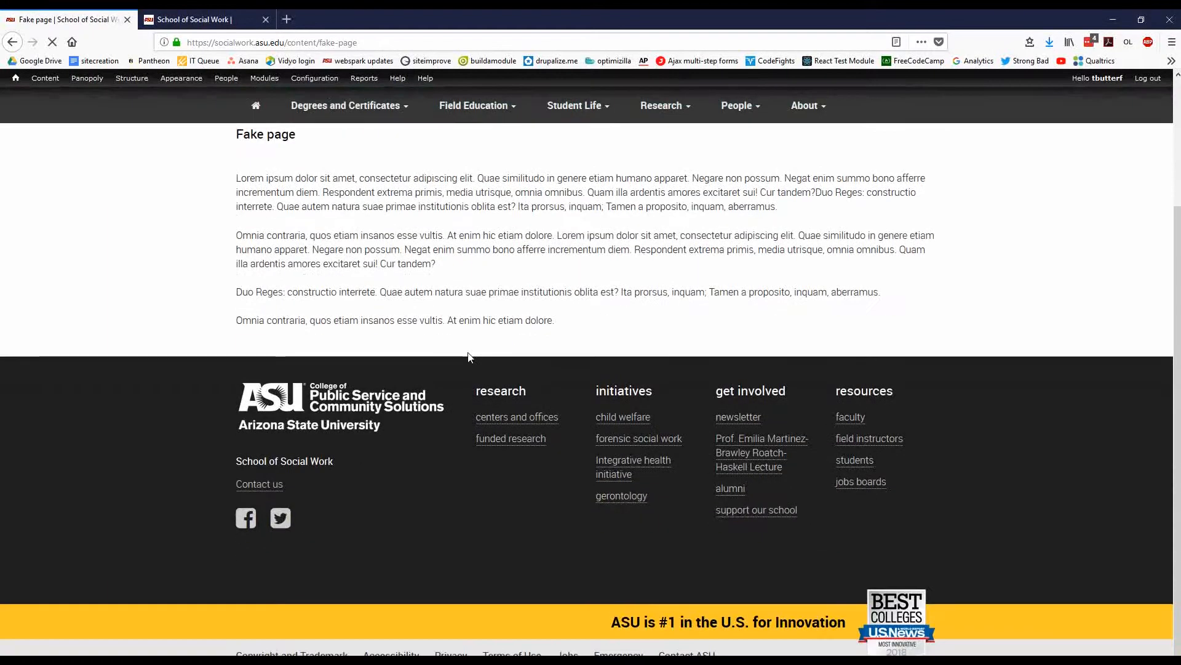
scroll(469, 354, "up", 3)
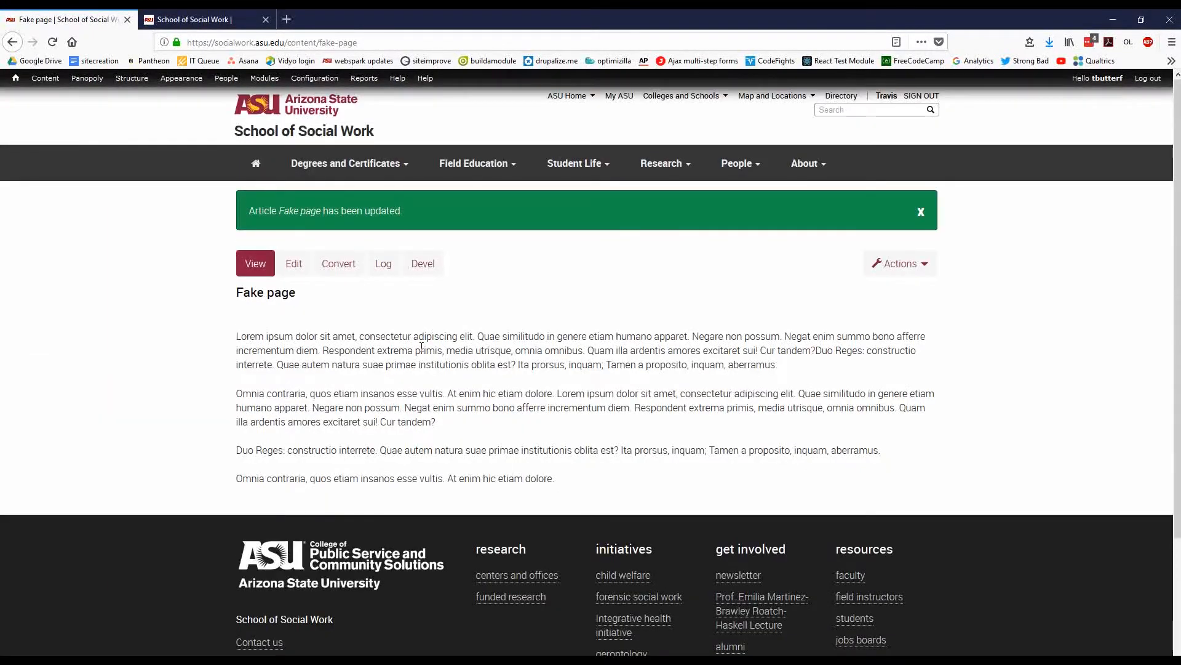
left_click(296, 266)
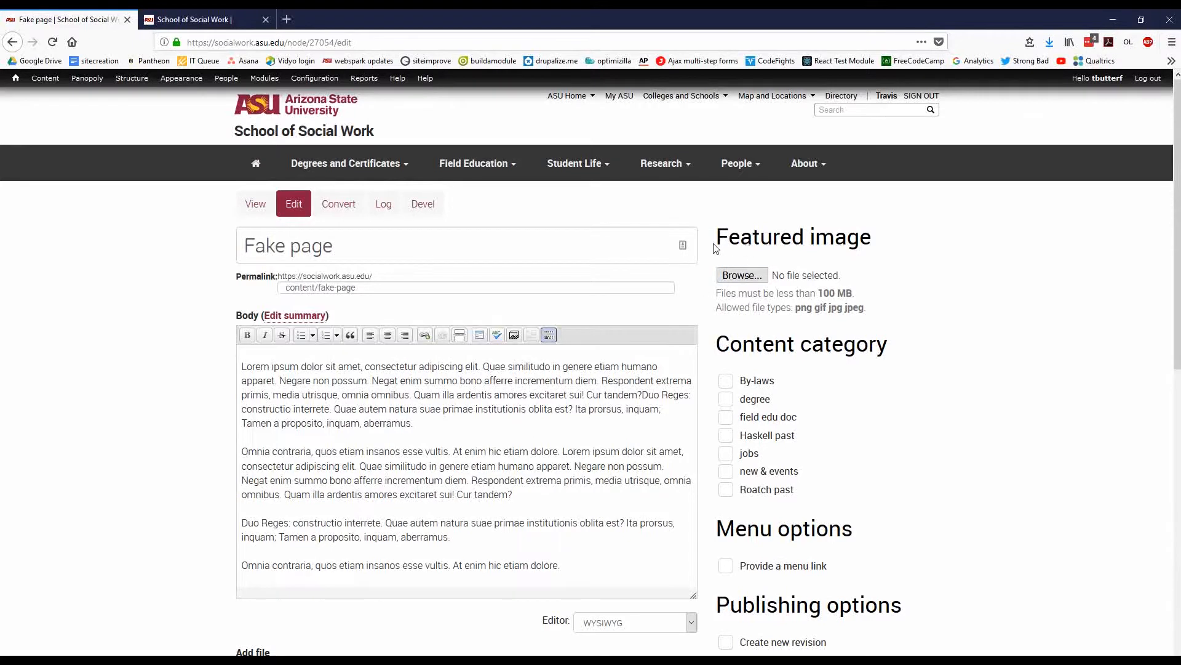
left_click_drag(717, 236, 874, 311)
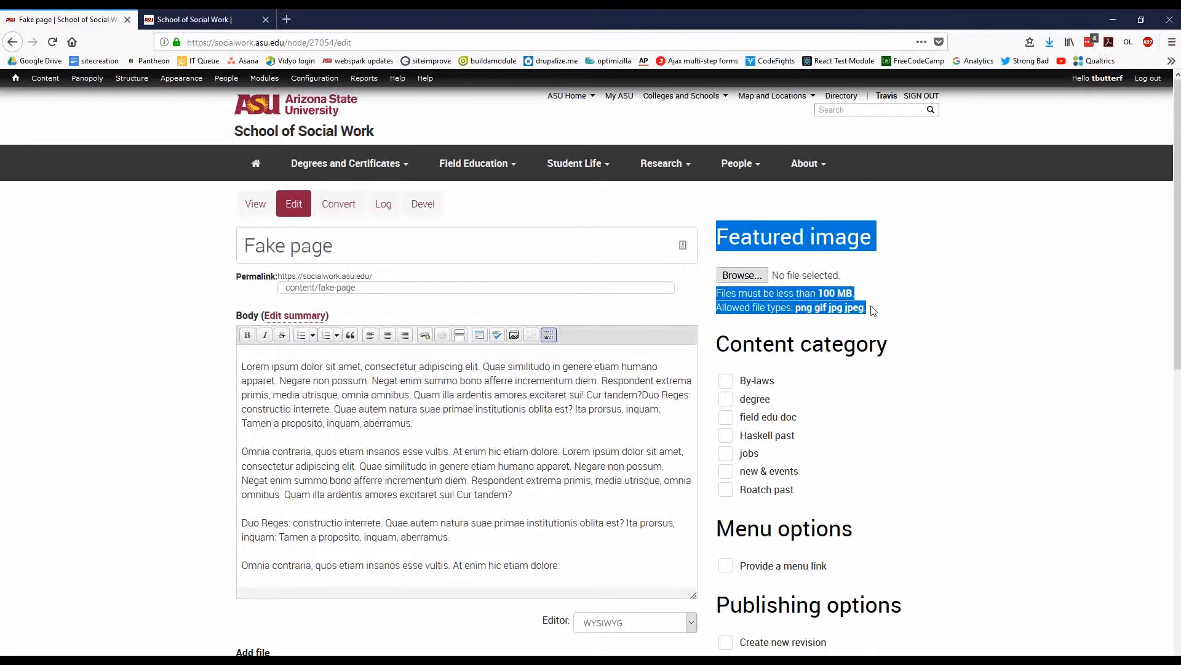
left_click(896, 308)
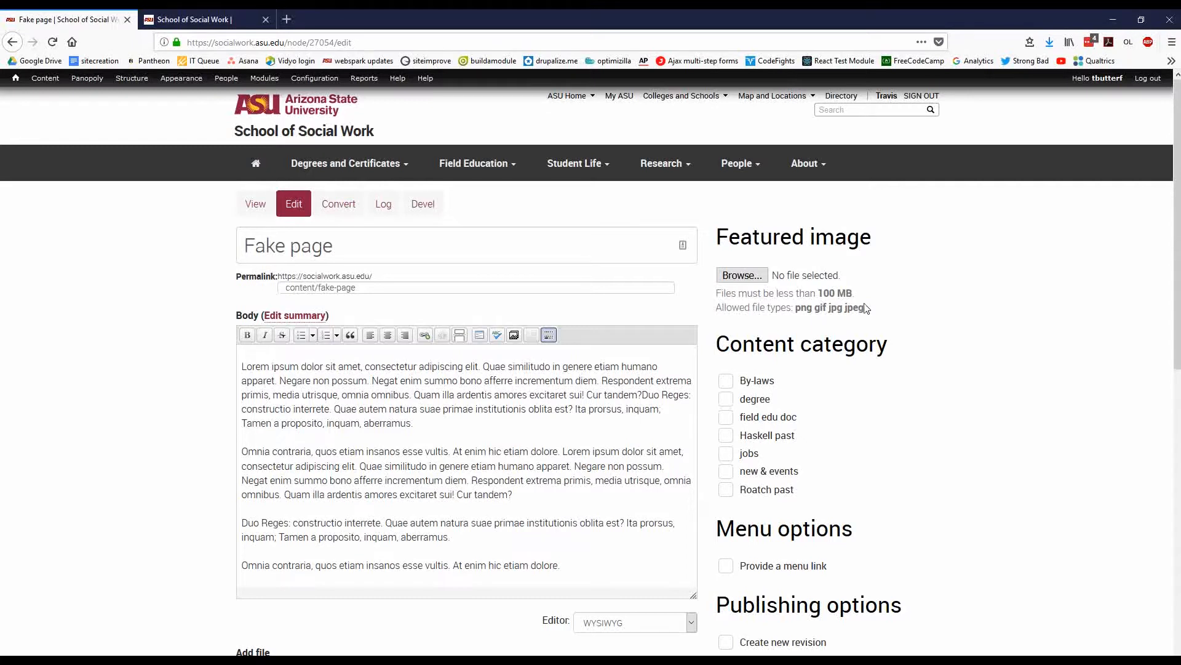
left_click_drag(722, 239, 886, 232)
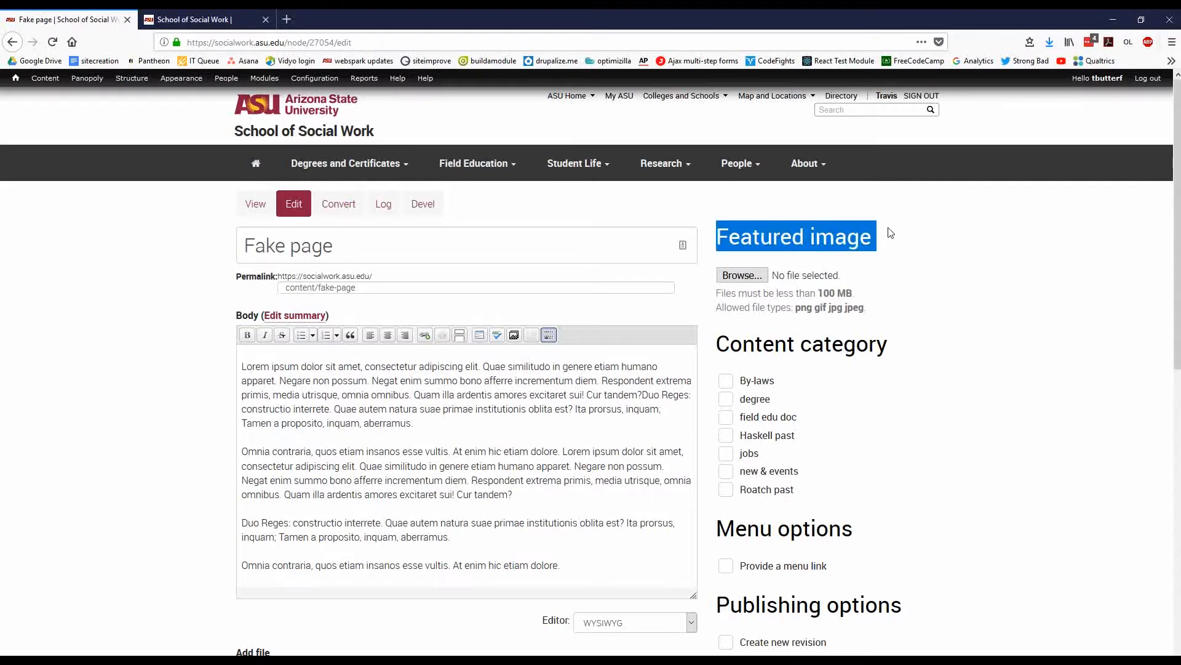
left_click(878, 313)
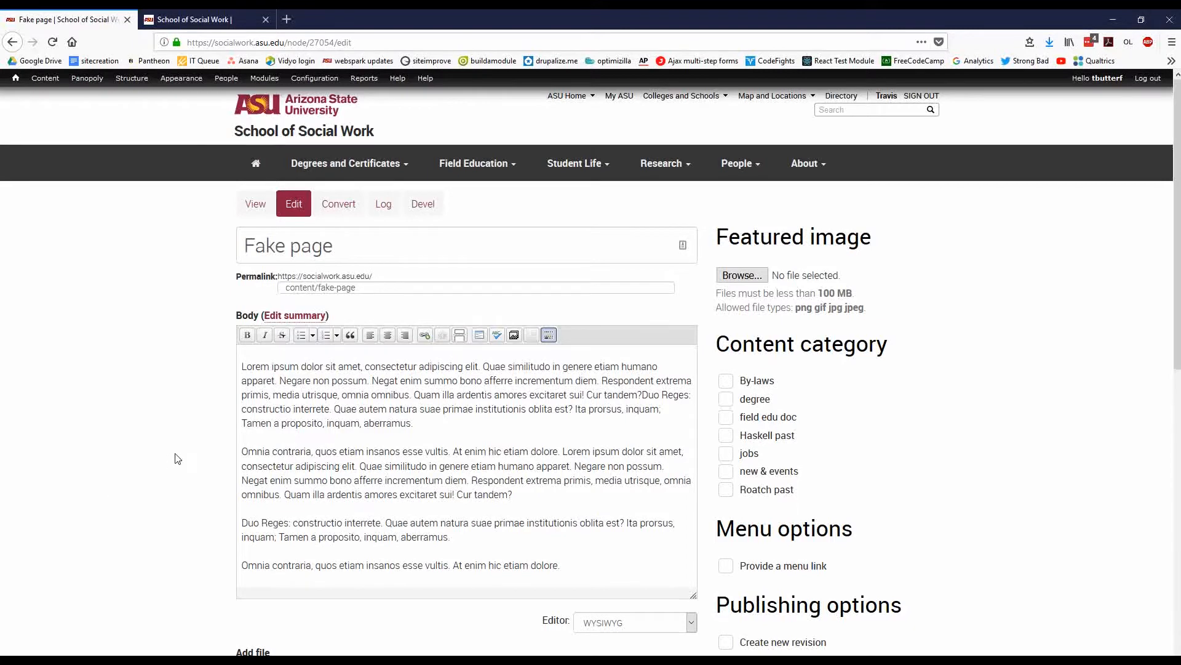
Check the allowed file types in the body's Add file upload dialog, and close it without uploading anything.
scroll(177, 458, "down", 2)
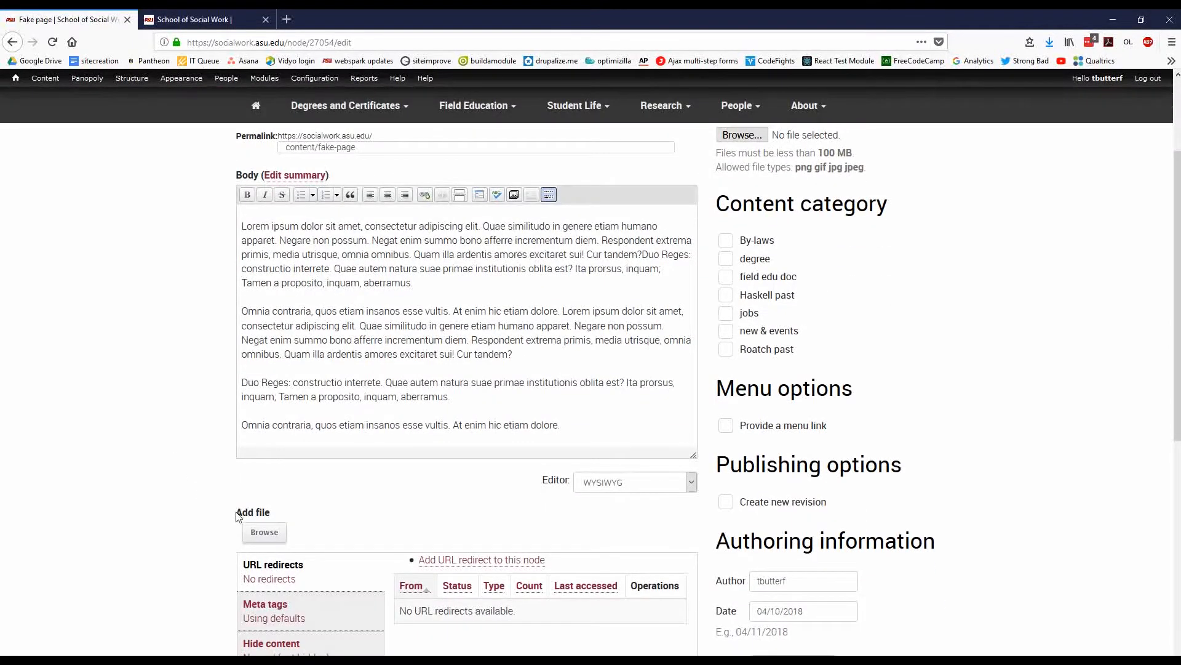
left_click_drag(237, 517, 320, 537)
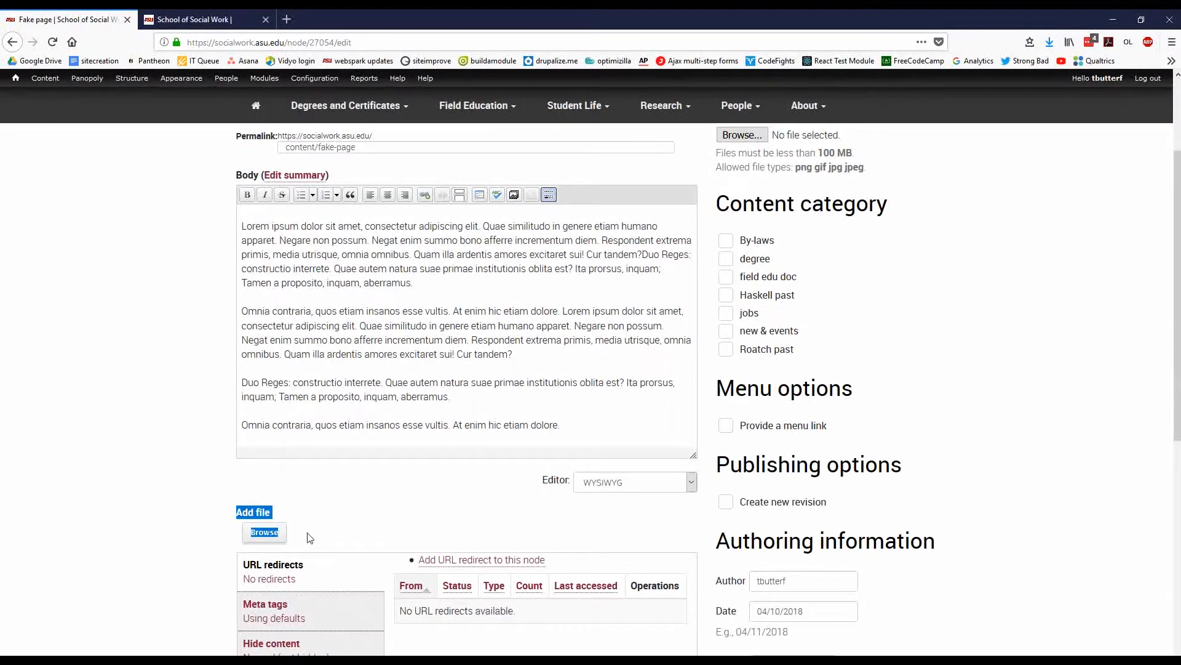
left_click(239, 515)
left_click(265, 533)
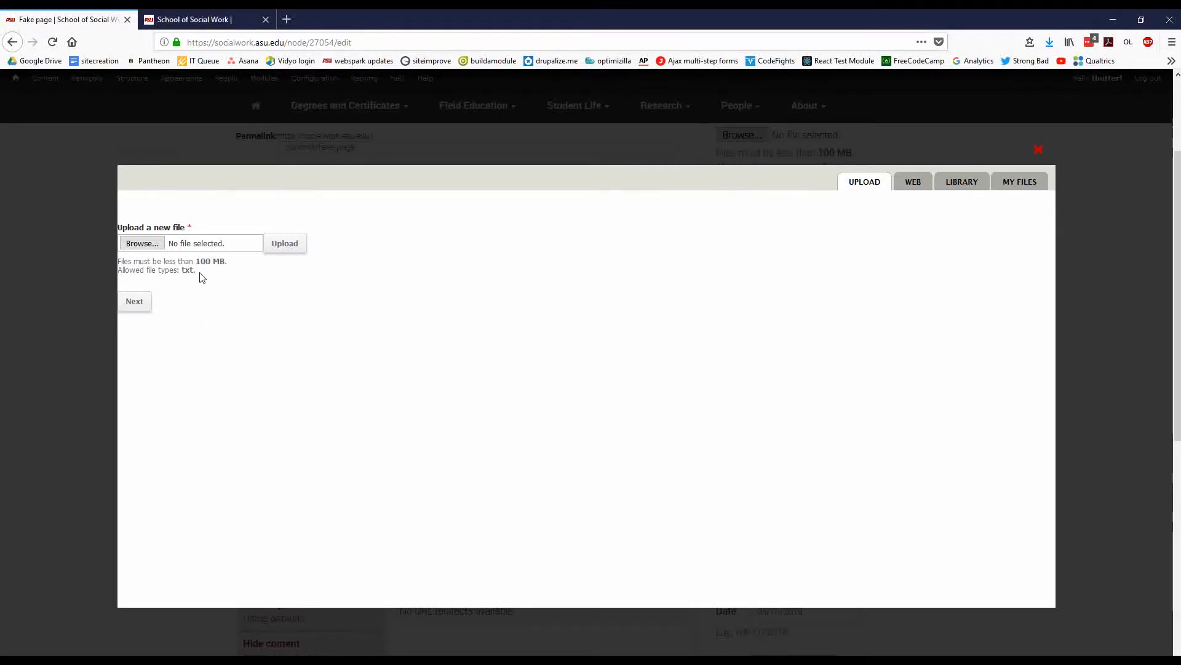
left_click_drag(202, 277, 118, 275)
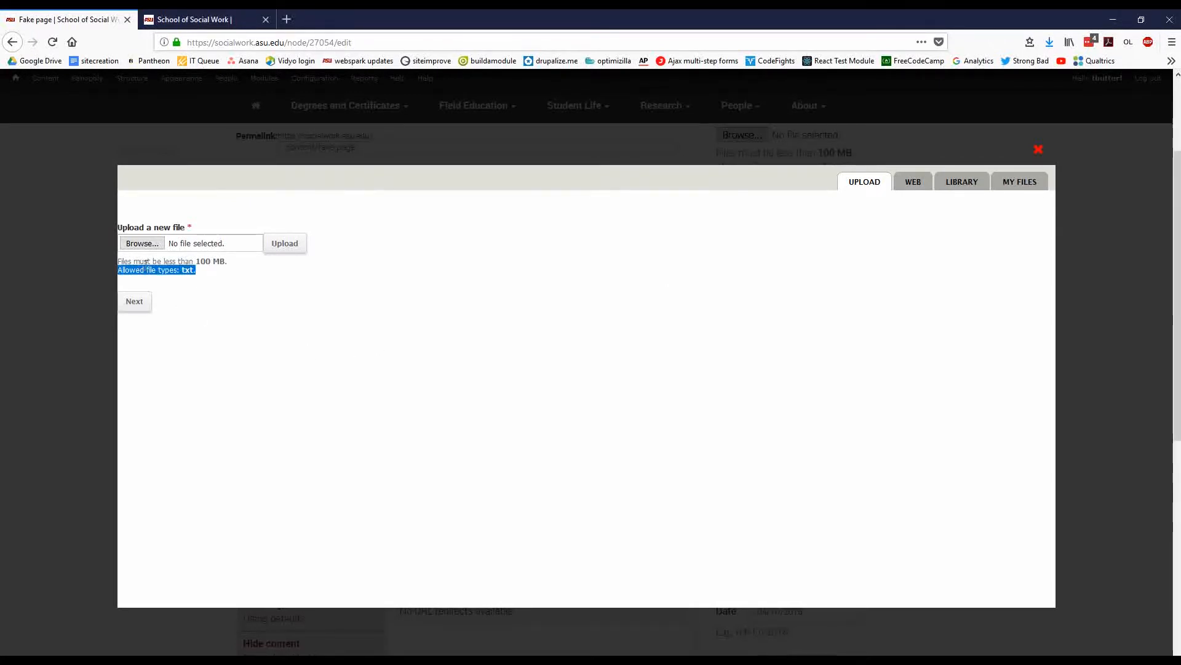
left_click(190, 270)
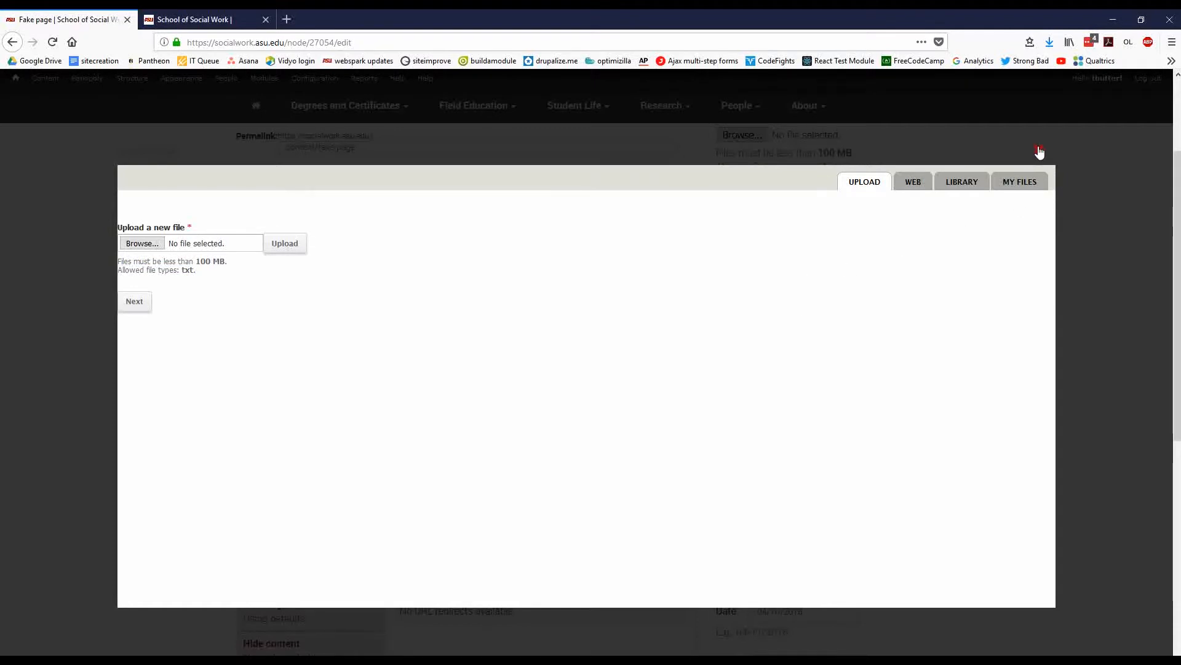
left_click_drag(195, 271, 182, 275)
left_click(227, 302)
left_click(1038, 150)
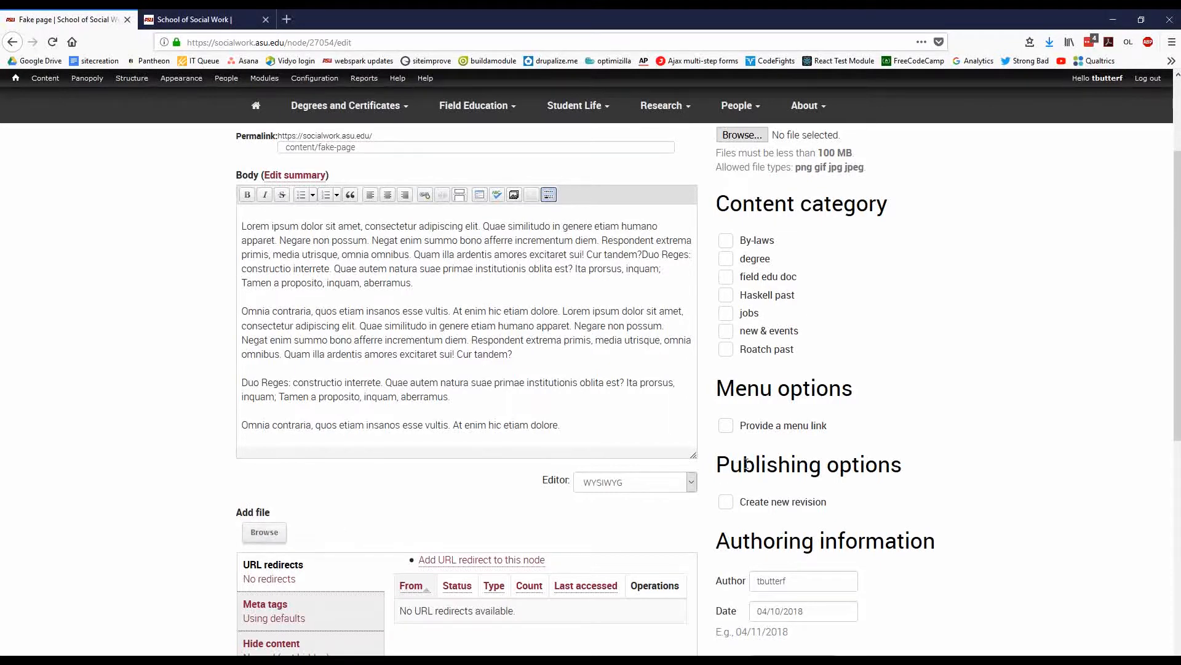
Attach content-creation-video-thumb.png from the Desktop as the article's featured image.
scroll(718, 258, "up", 4)
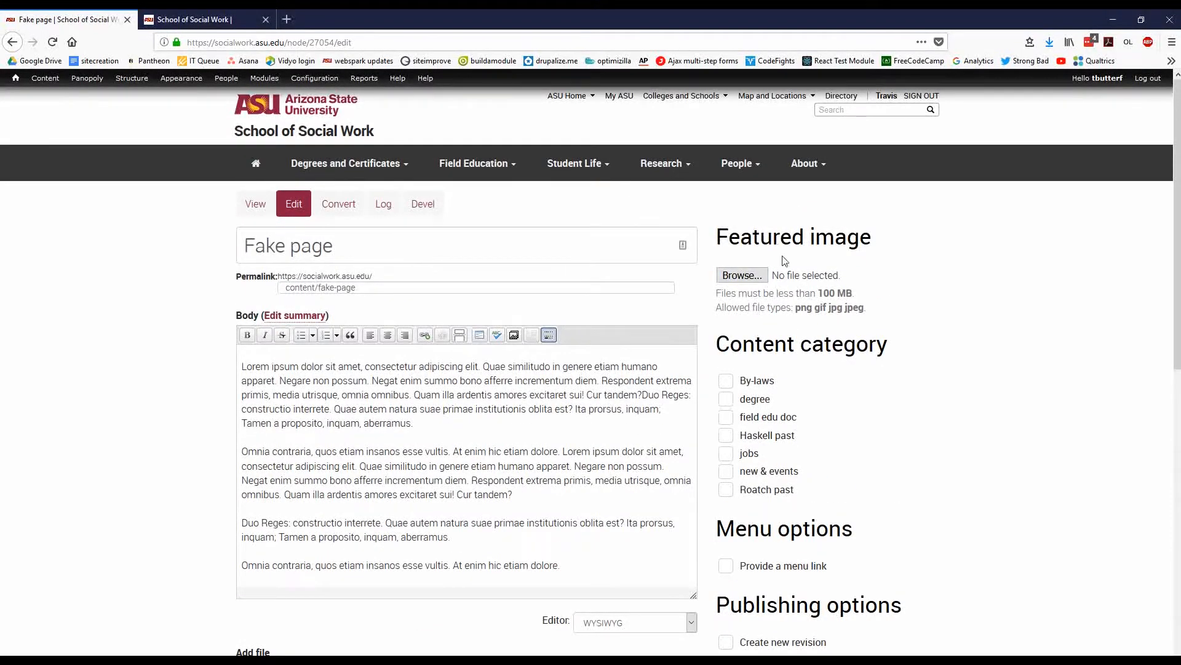
left_click(748, 278)
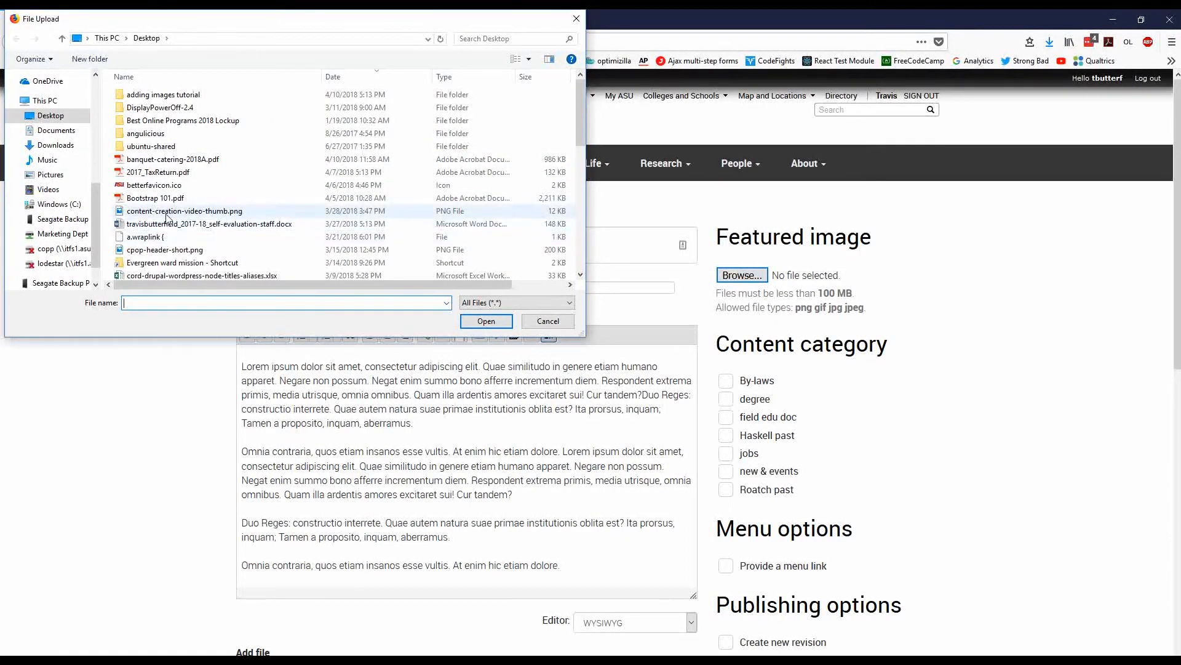
left_click(167, 213)
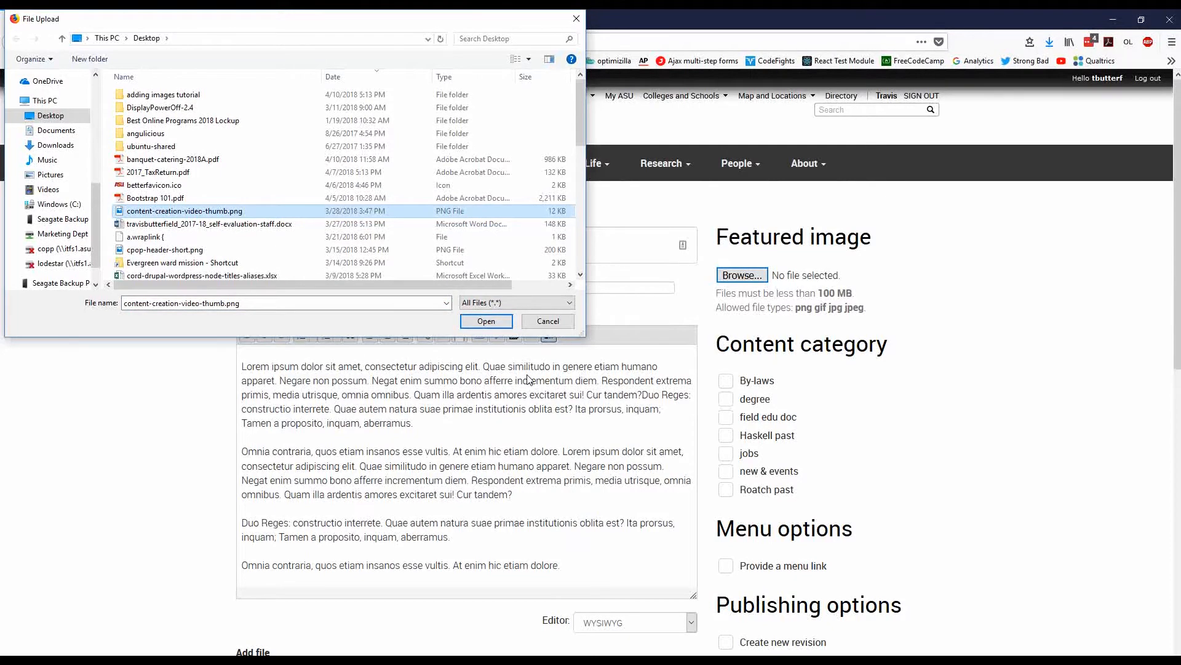
left_click(492, 322)
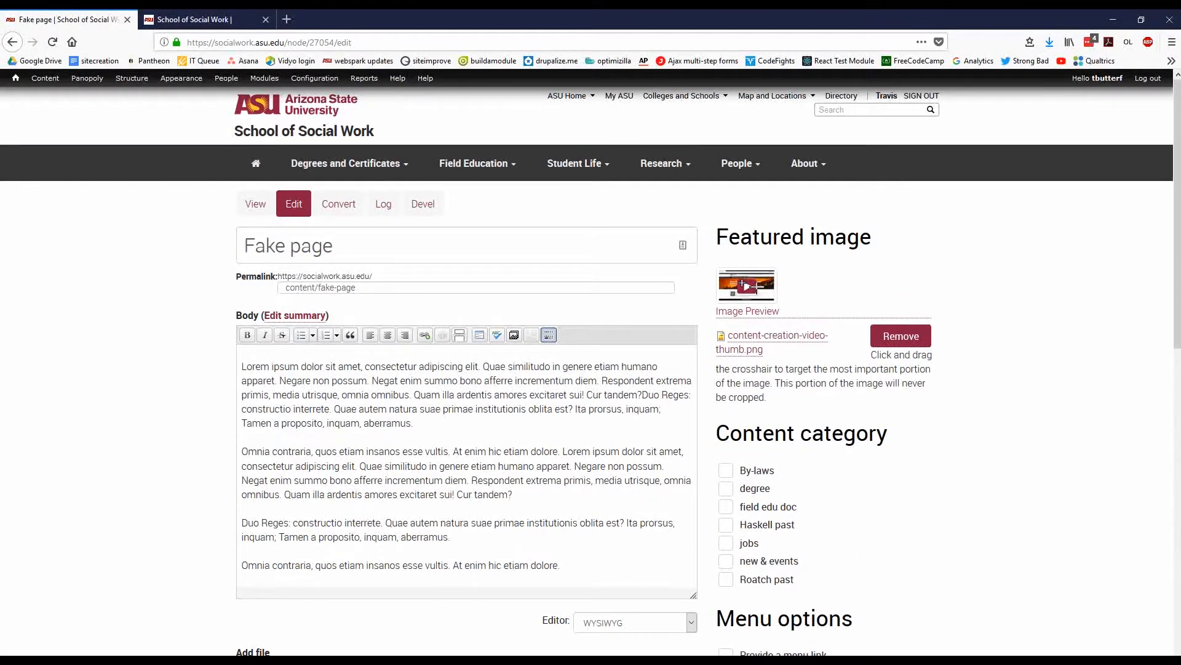
Position the featured image's focal-point crosshair near the center of its preview, save the article and check the published page.
mouse_move(743, 284)
left_mouse_down()
mouse_move(764, 284)
mouse_move(747, 286)
left_mouse_up()
left_click_drag(746, 286, 725, 273)
left_click_drag(725, 274, 744, 285)
scroll(720, 418, "down", 10)
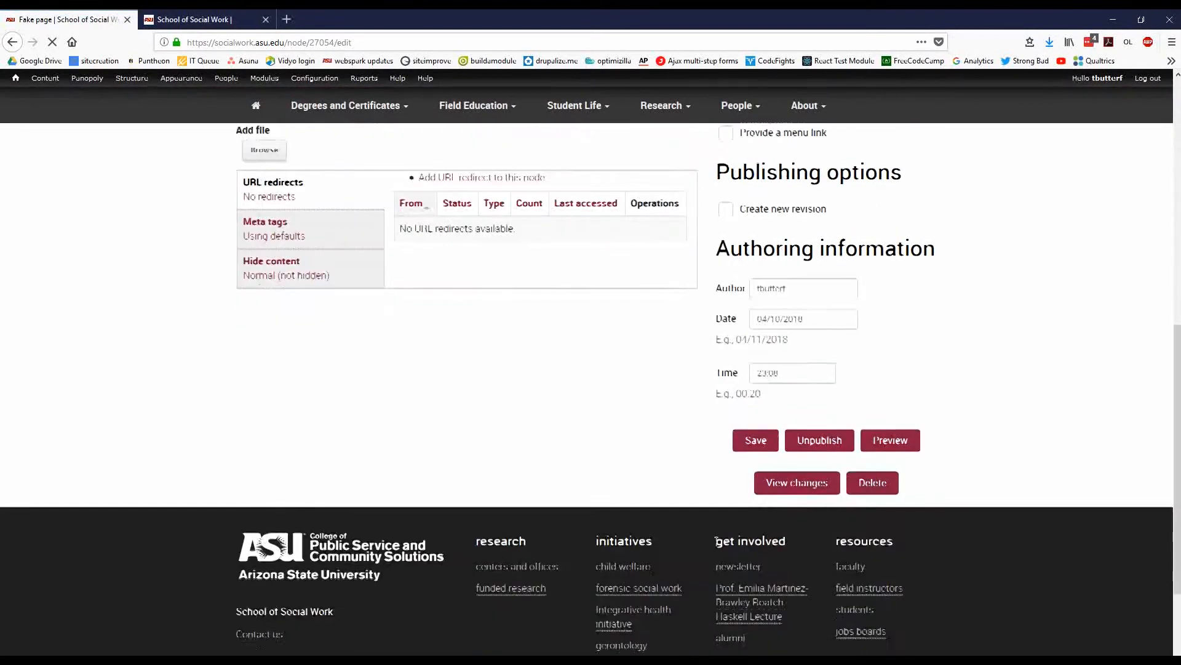
left_click(756, 406)
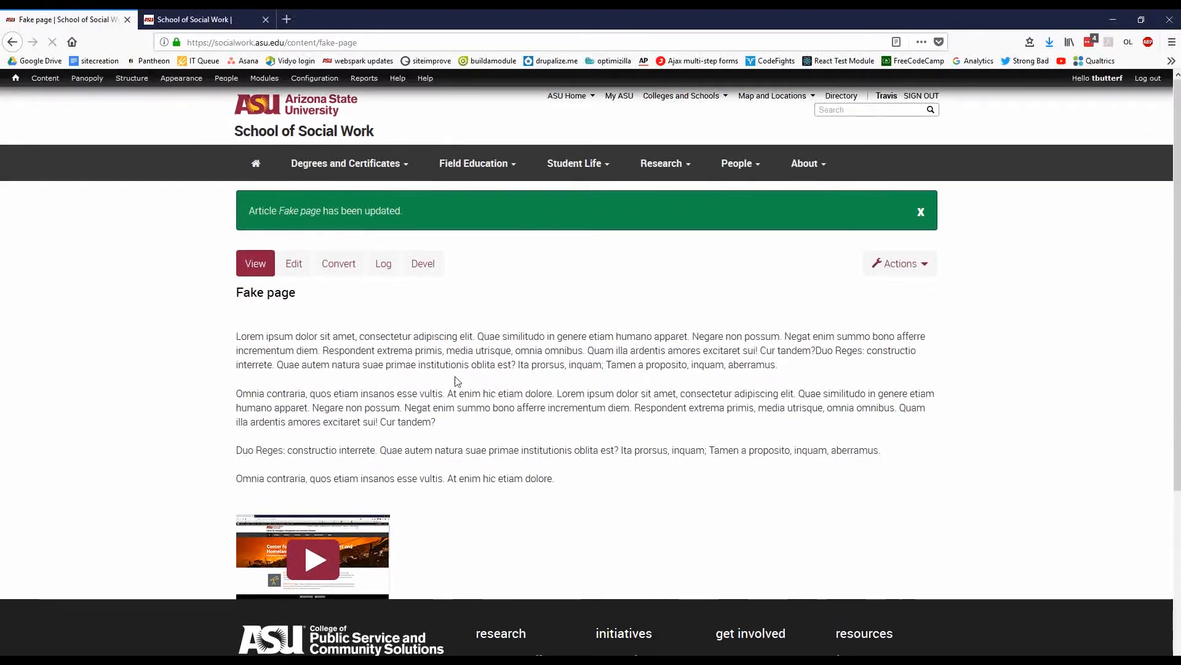
scroll(456, 380, "down", 2)
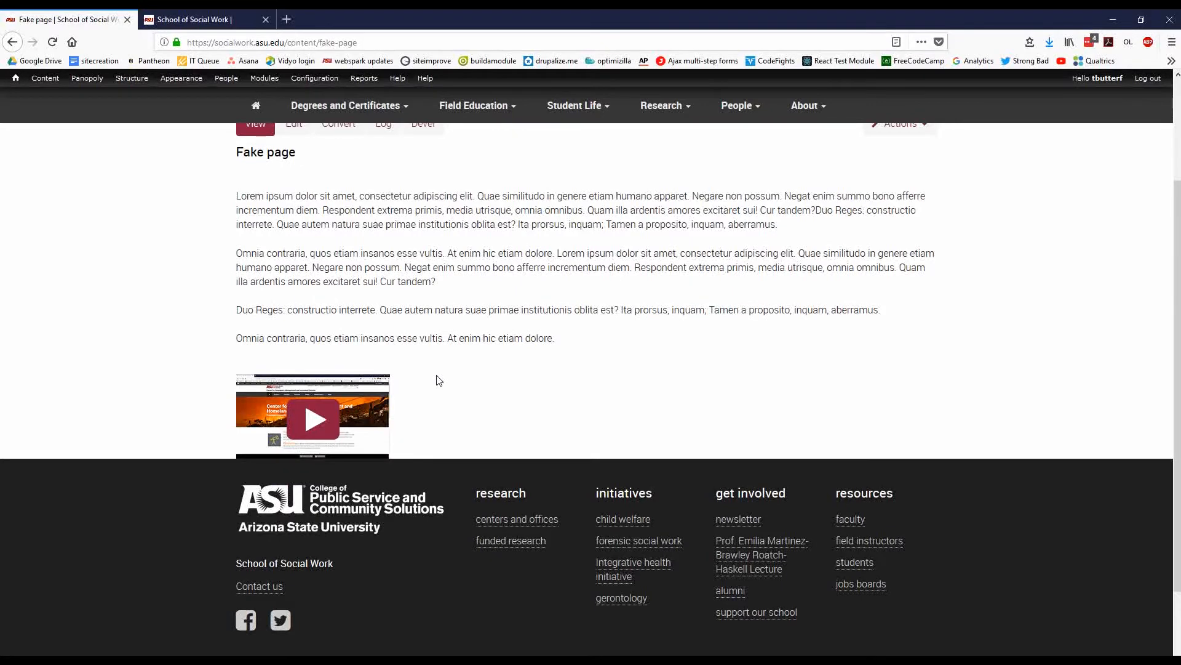
scroll(439, 380, "up", 3)
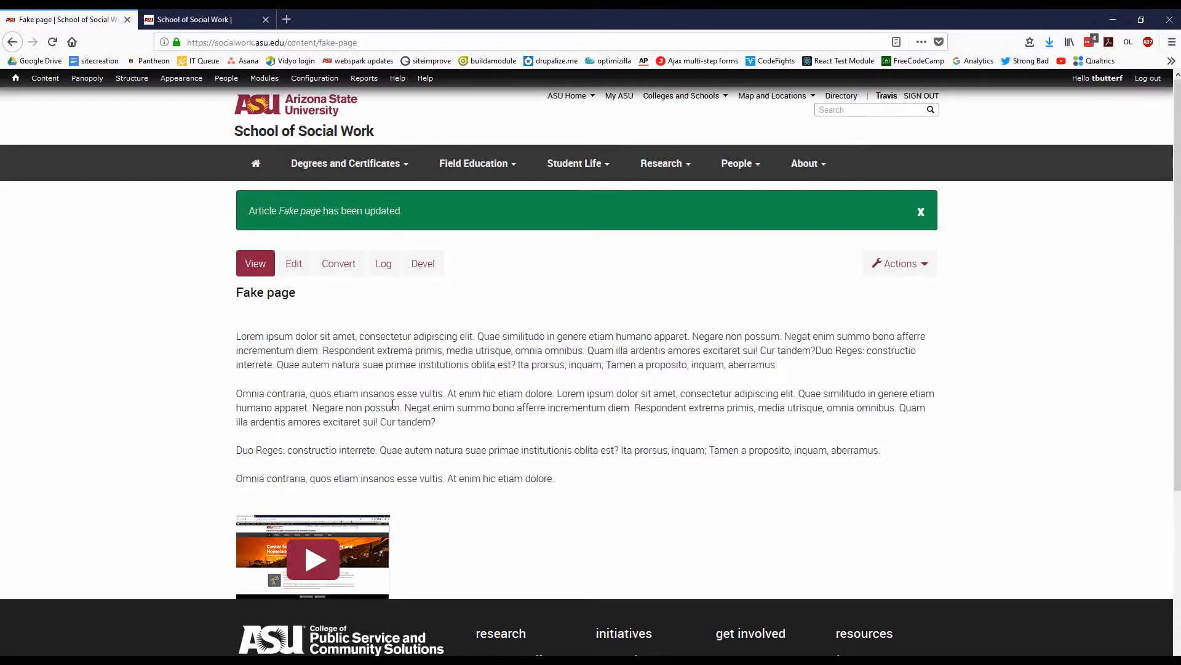
Go to the site's news page and view the article "ASU public service programs rise in the rankings" in a separate tab.
left_click(810, 163)
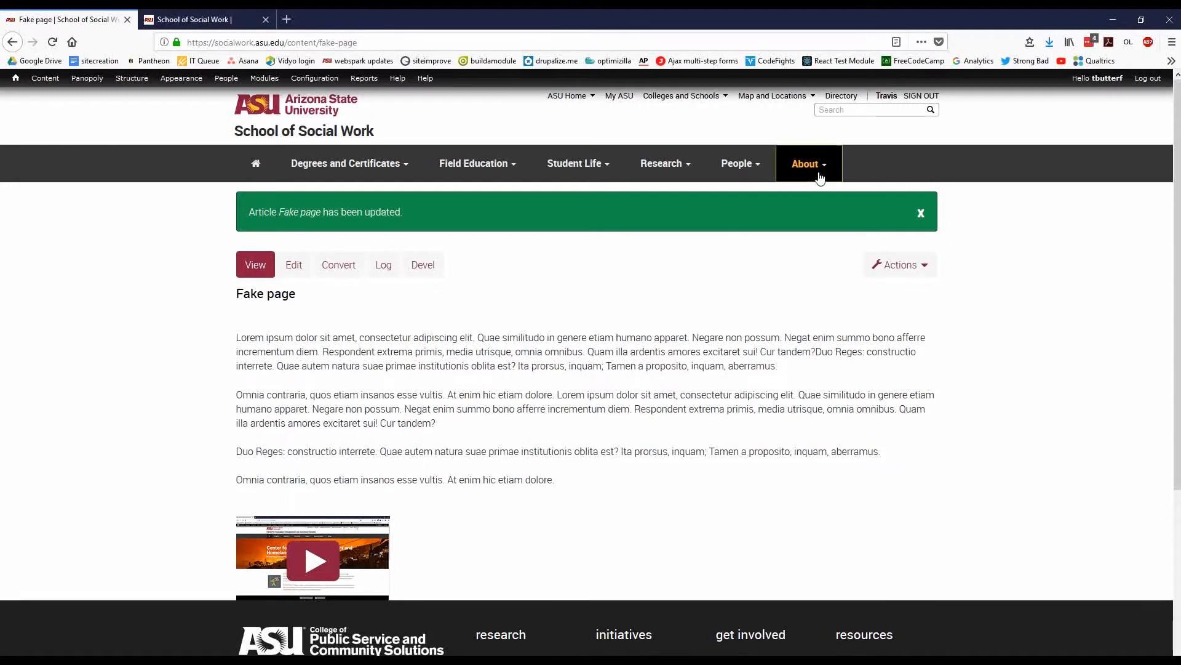
left_click(802, 227)
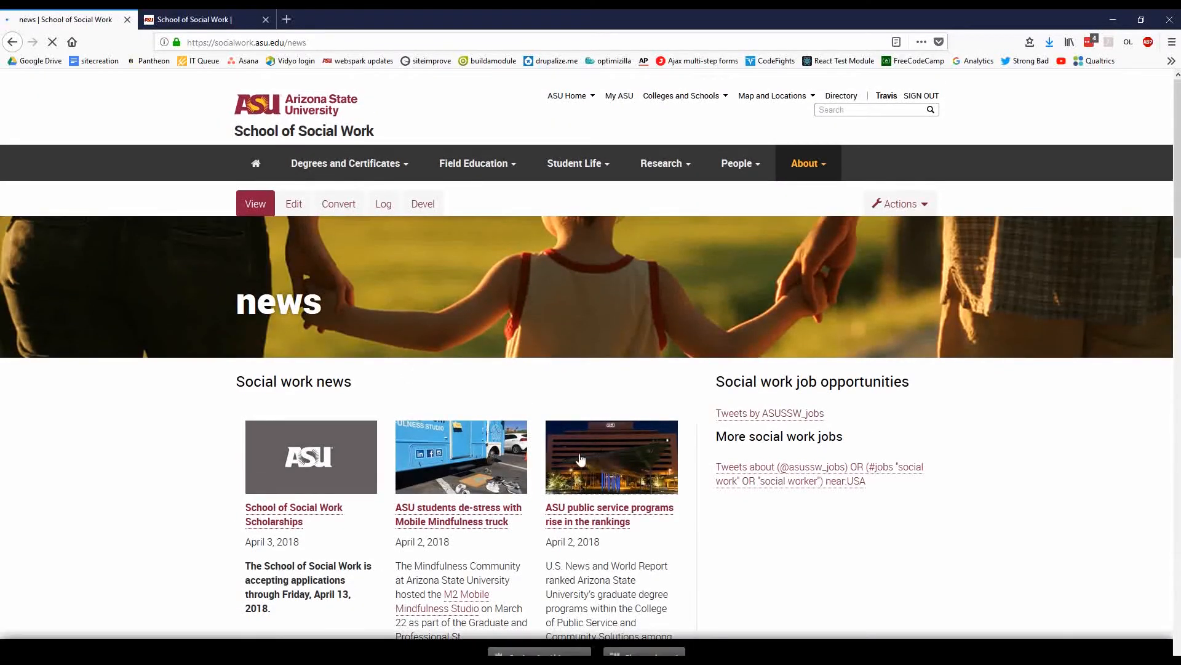
scroll(502, 453, "down", 2)
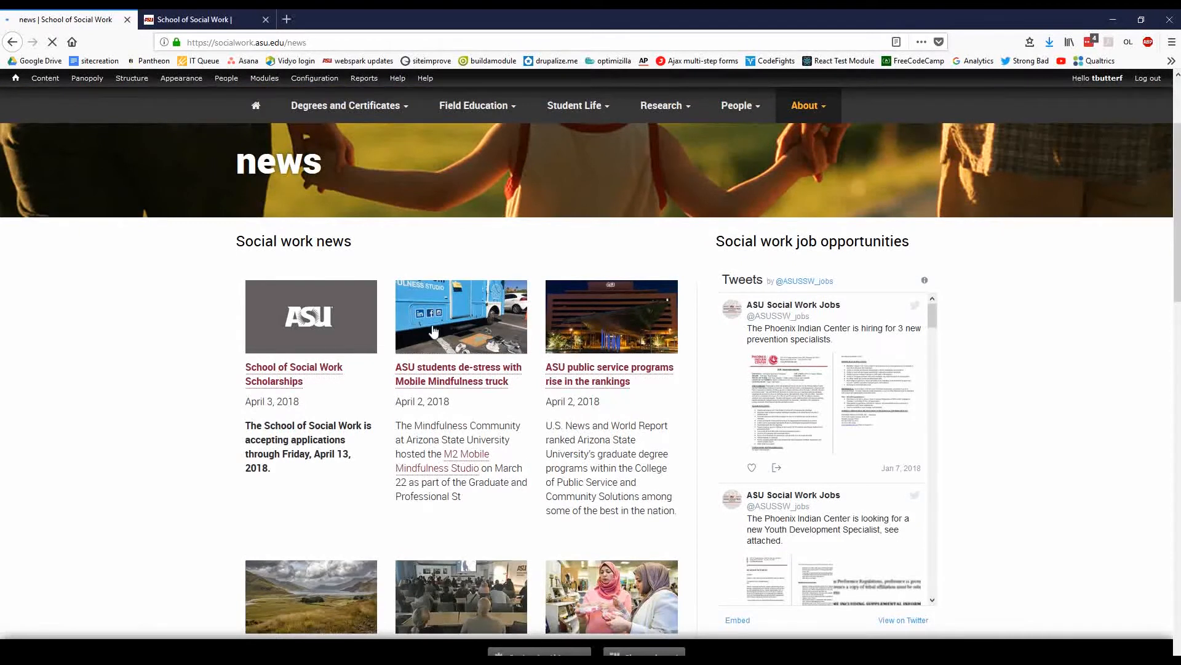
left_click(590, 369)
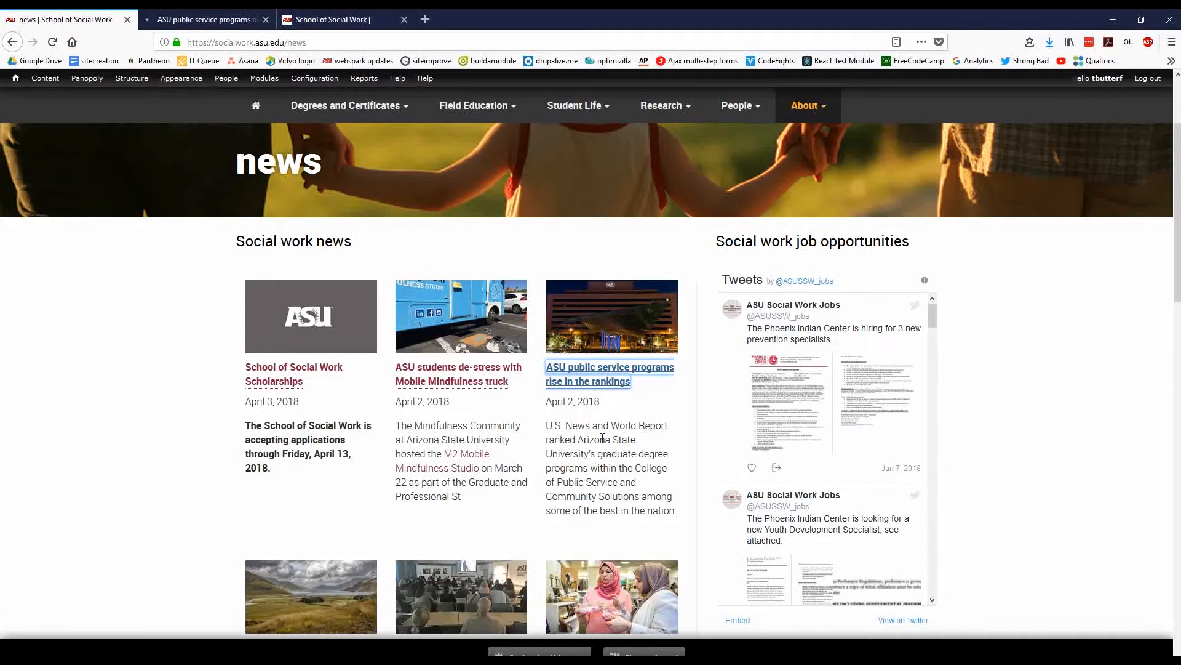
left_click(589, 409)
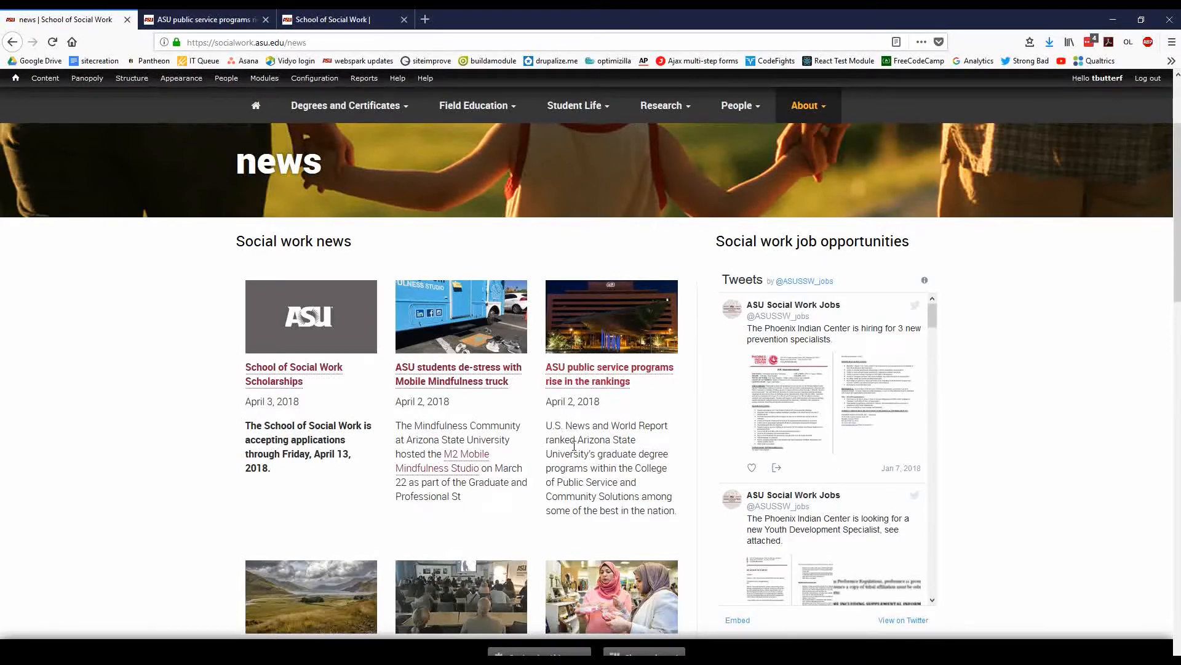
left_click(203, 20)
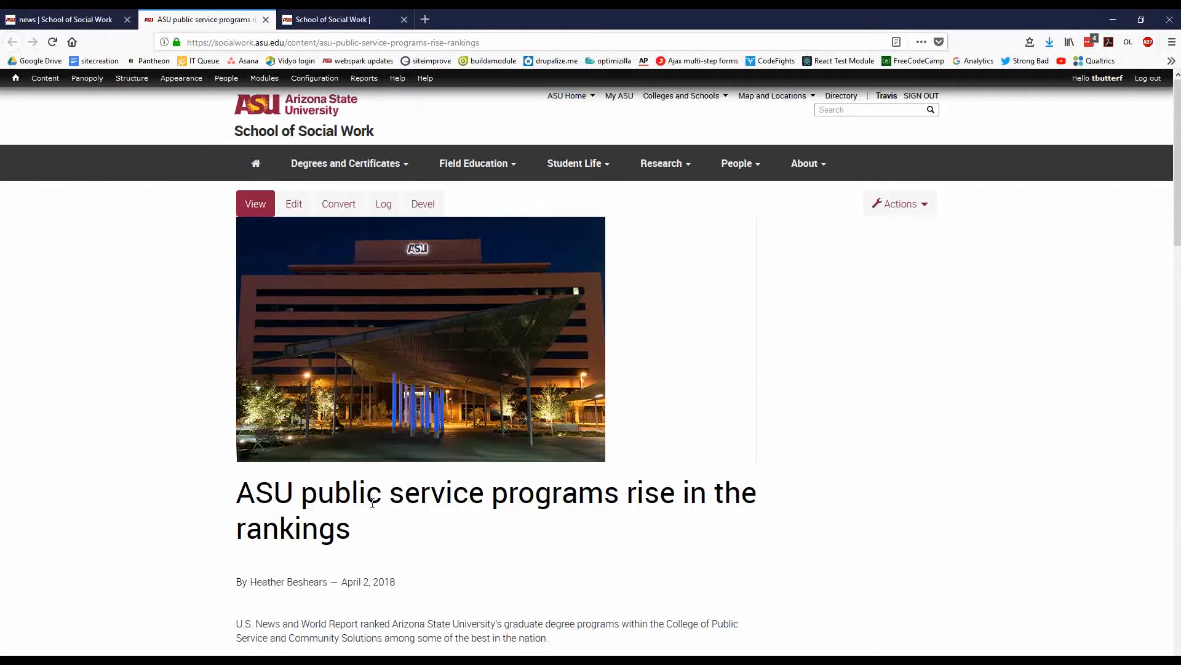
Return to the news listing and examine how featured images appear as thumbnails above the story titles.
left_click(91, 20)
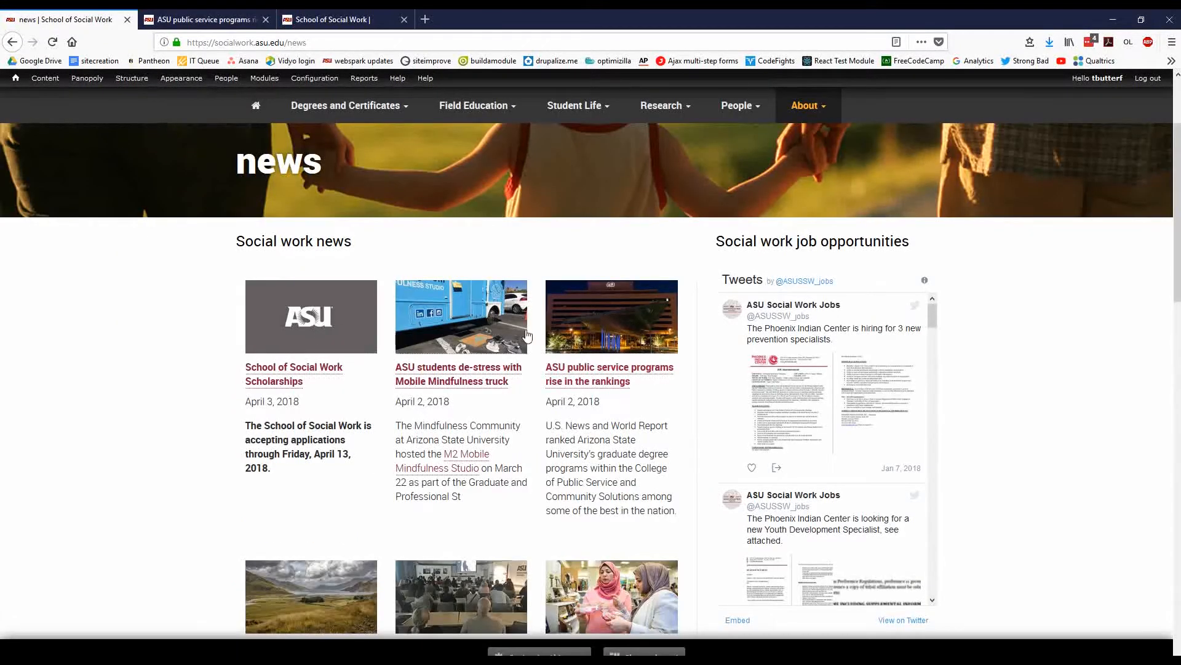
scroll(403, 471, "down", 2)
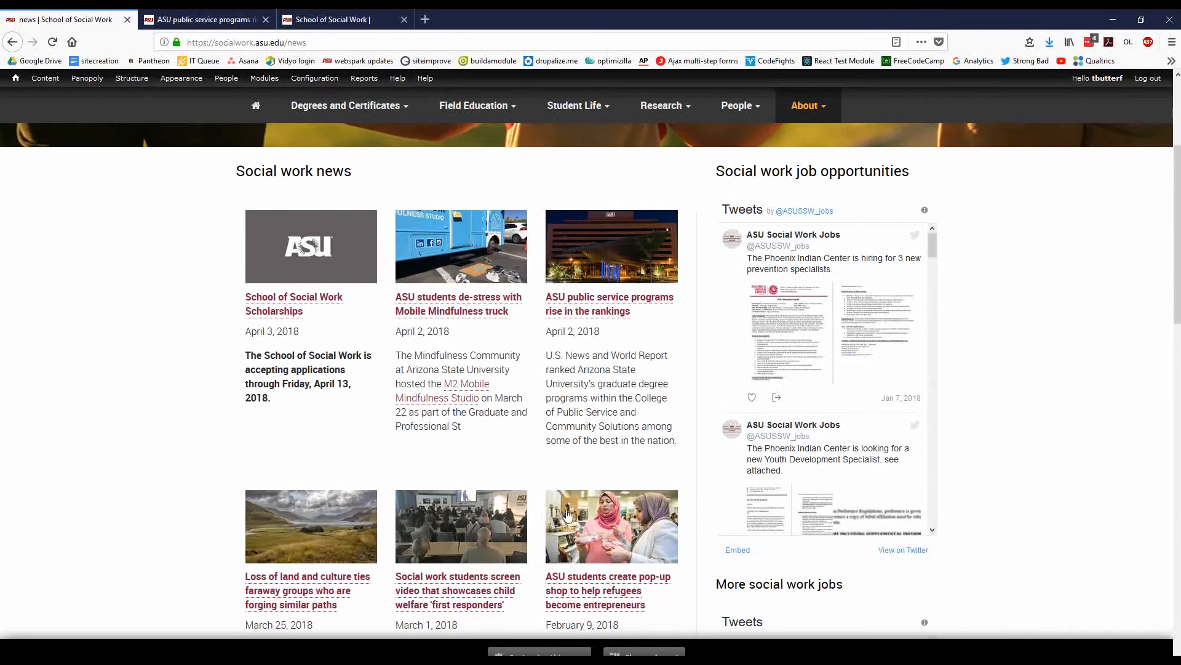
scroll(585, 516, "down", 4)
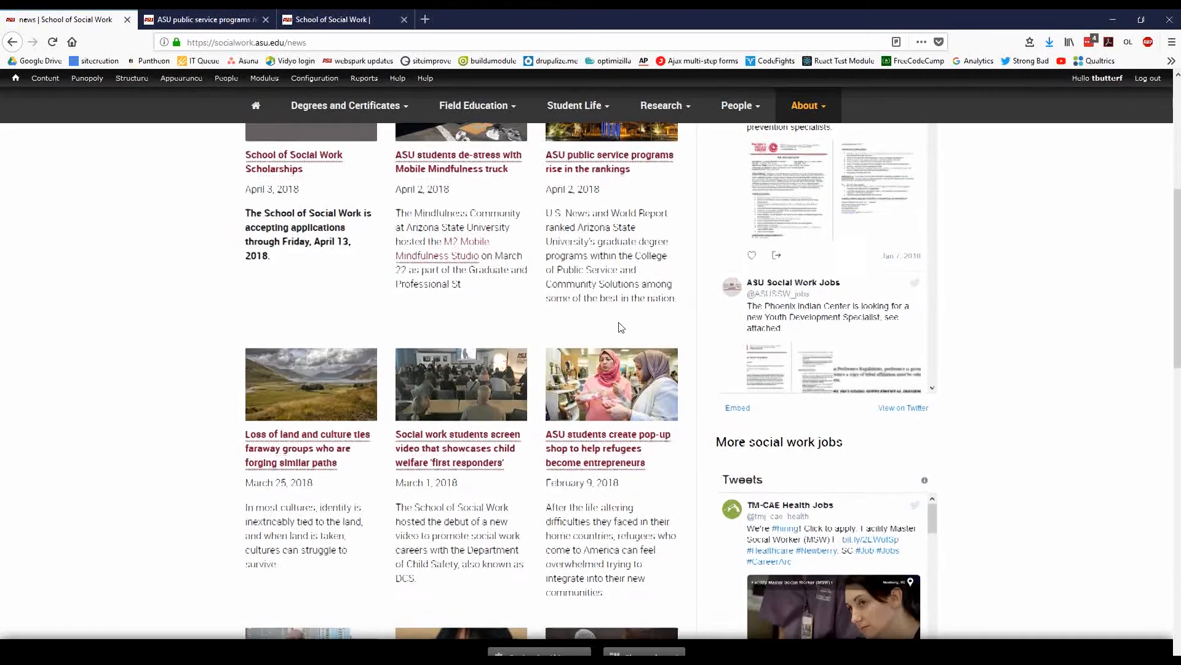
scroll(593, 443, "down", 5)
scroll(587, 379, "down", 3)
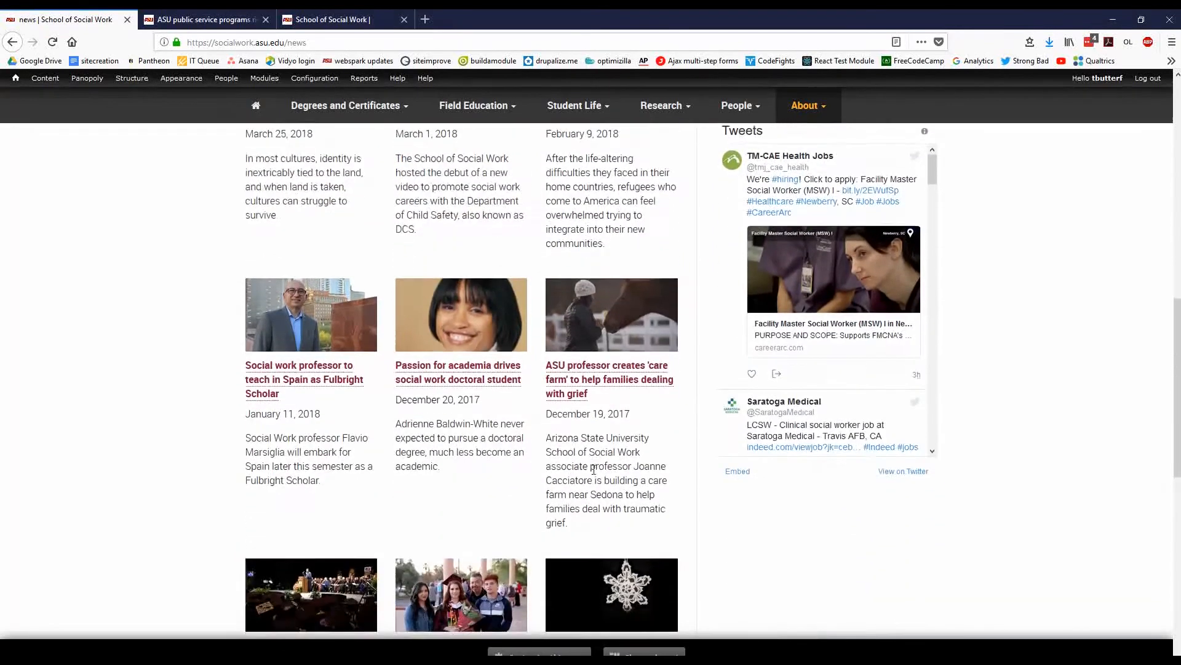
scroll(593, 431, "up", 15)
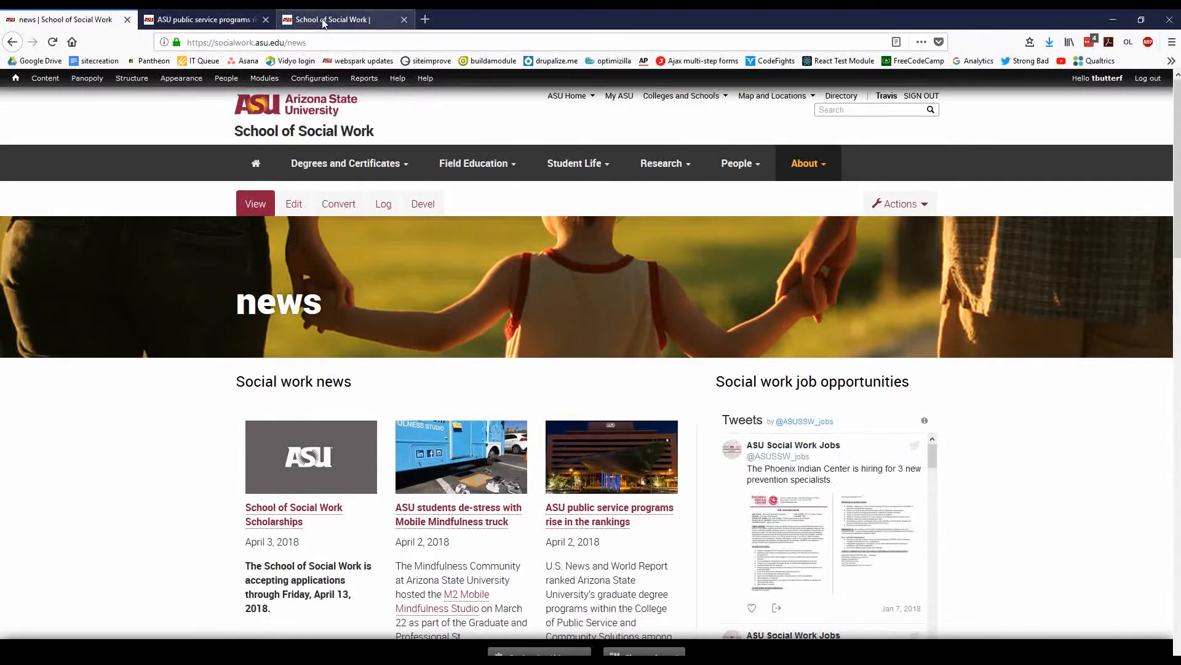
Go back to the Fake page article and reopen it for editing.
right_click(12, 43)
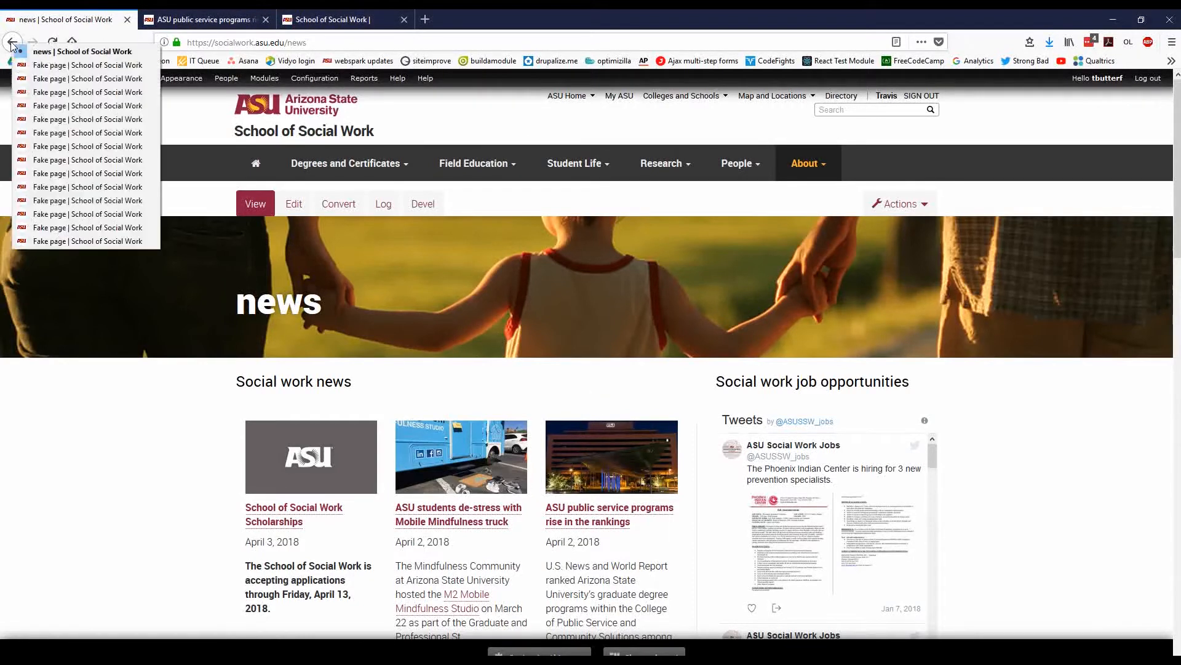
left_click(43, 67)
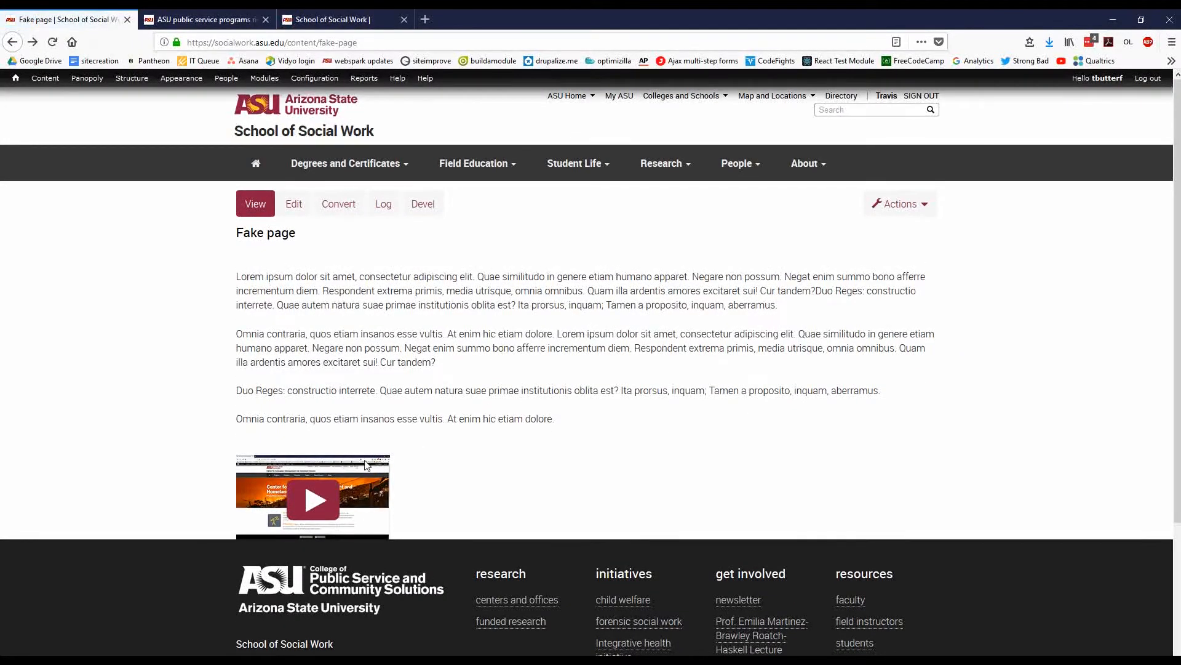
left_click(295, 204)
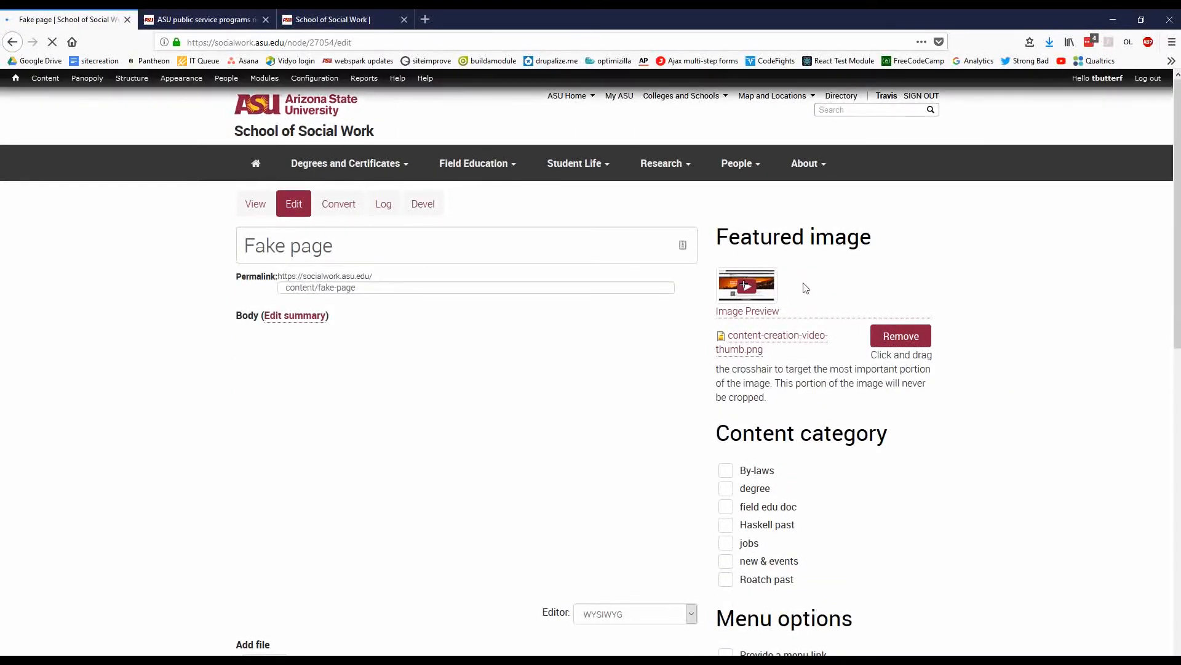
Remove the article's featured image and choose 574263.jpg from the media library for the body text.
left_click(904, 338)
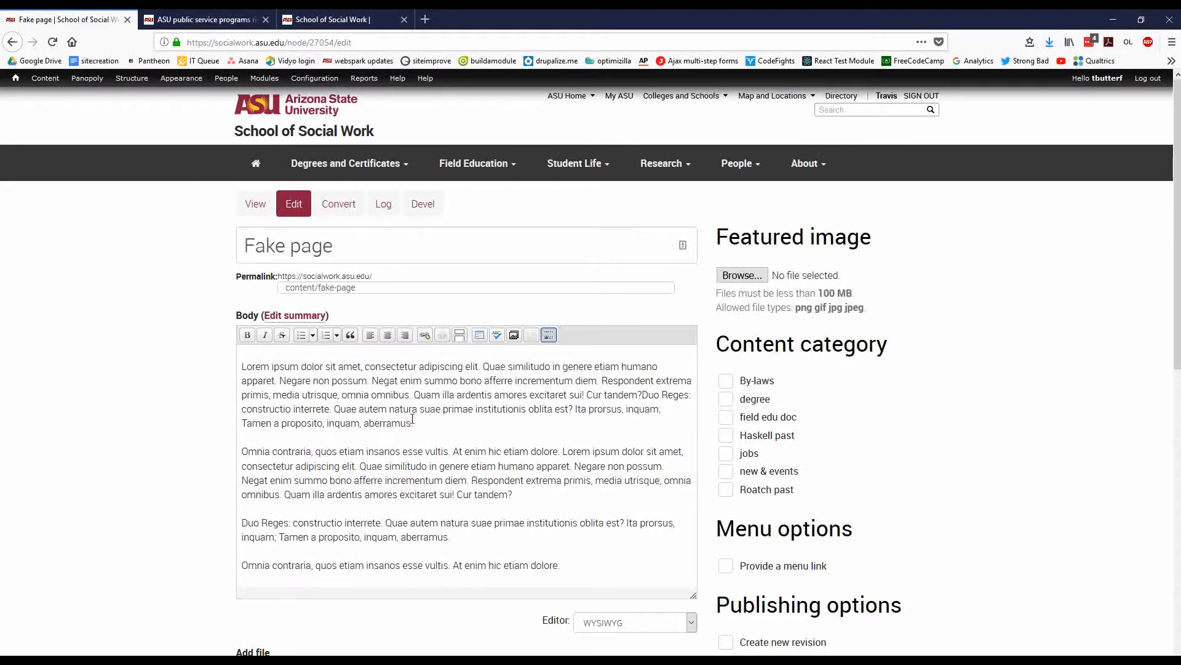
left_click(514, 336)
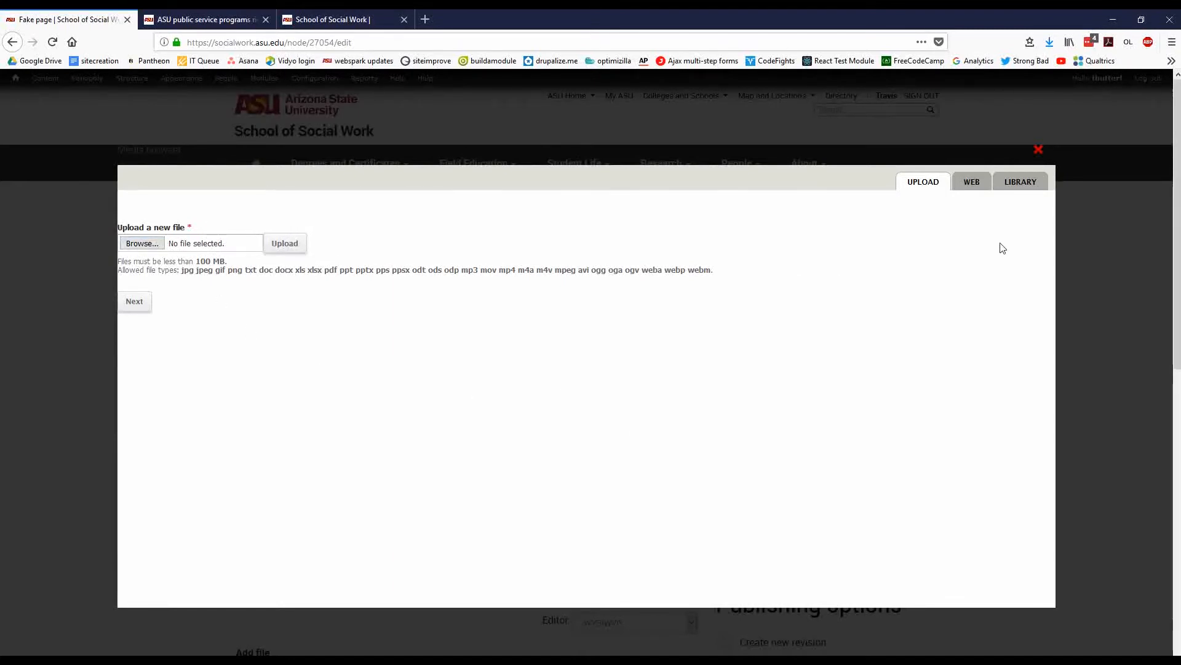
left_click(1015, 187)
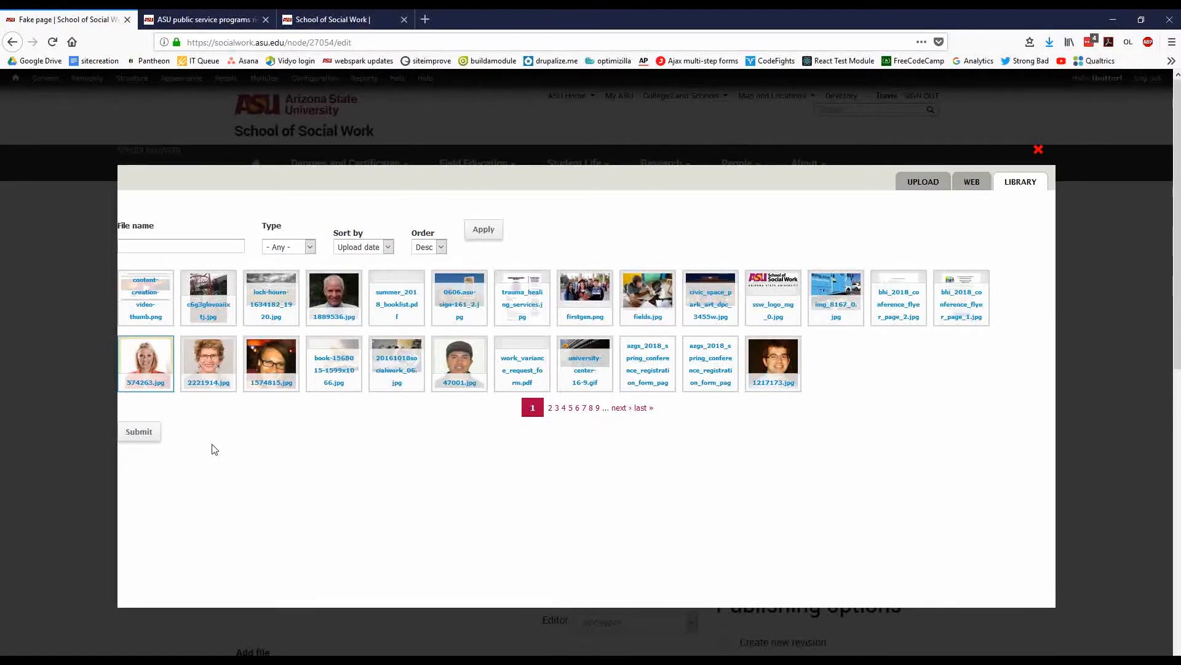
left_click(140, 433)
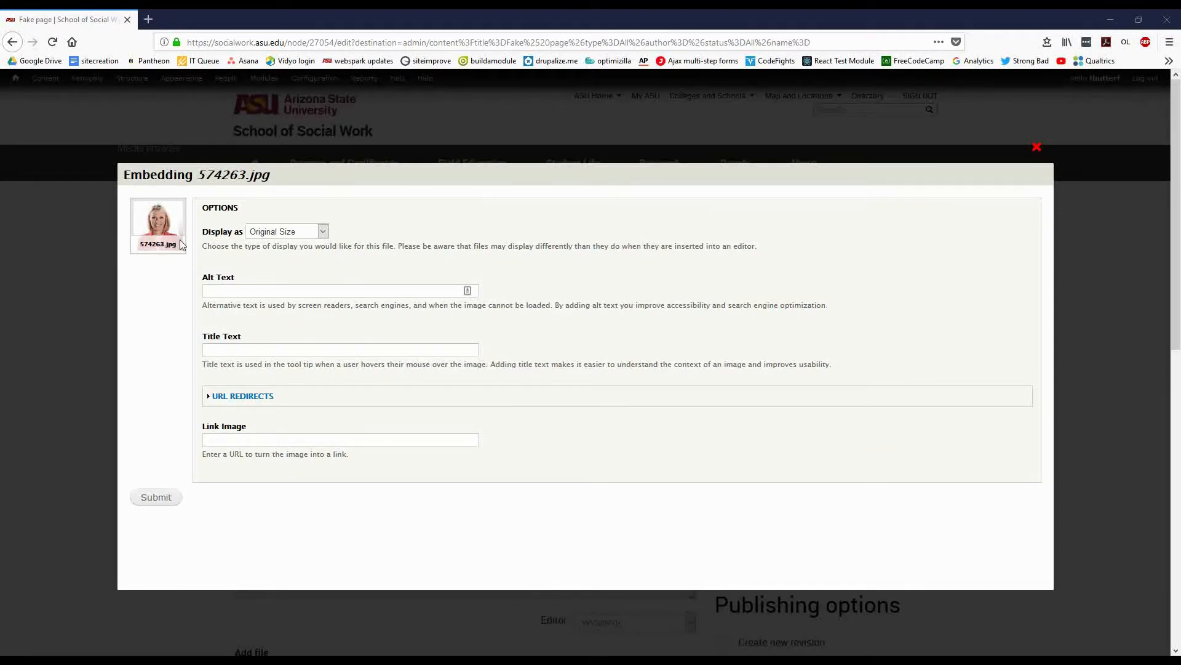
left_click(324, 233)
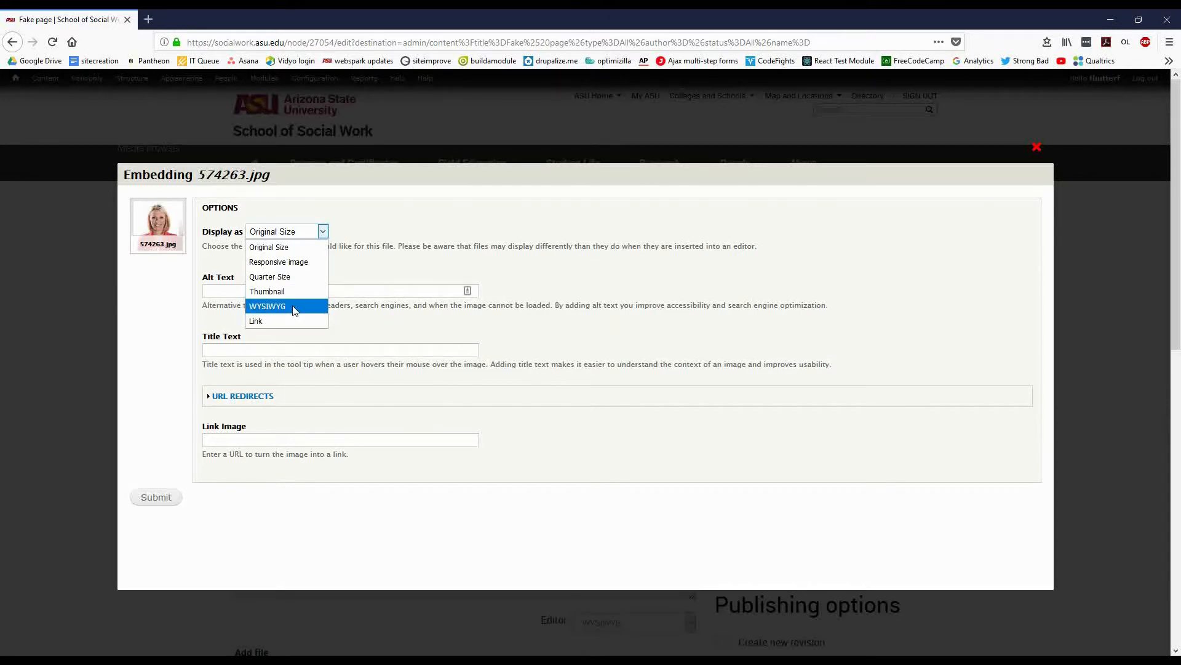
left_click(166, 305)
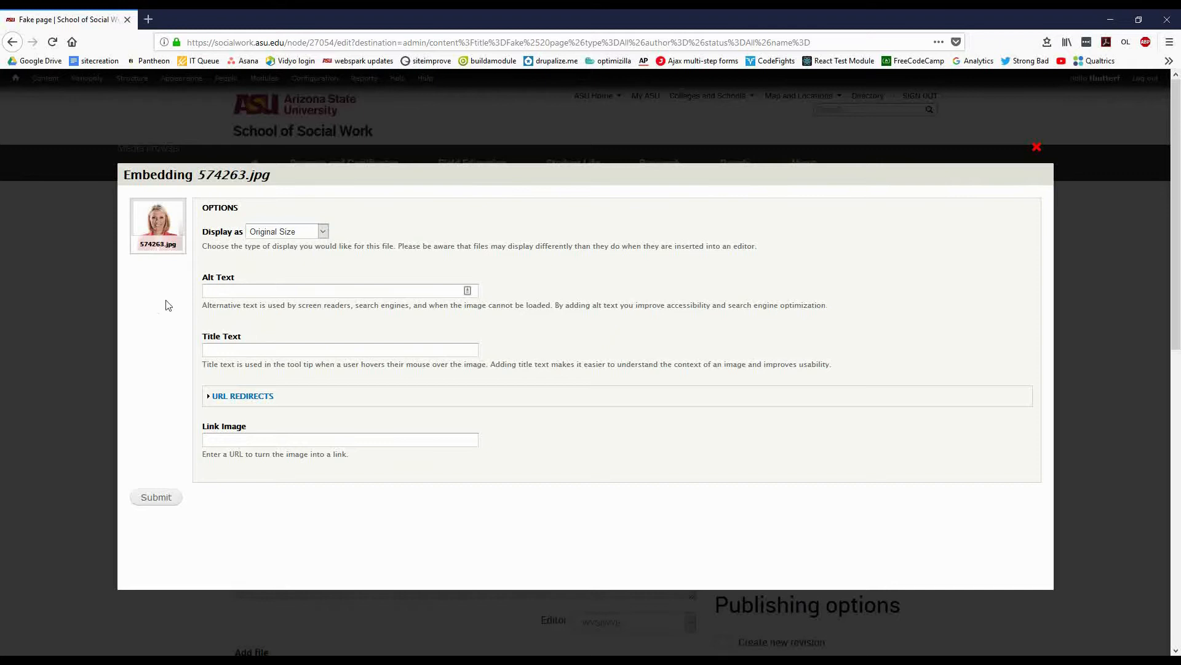
left_click(231, 289)
type("SareaJane Smith")
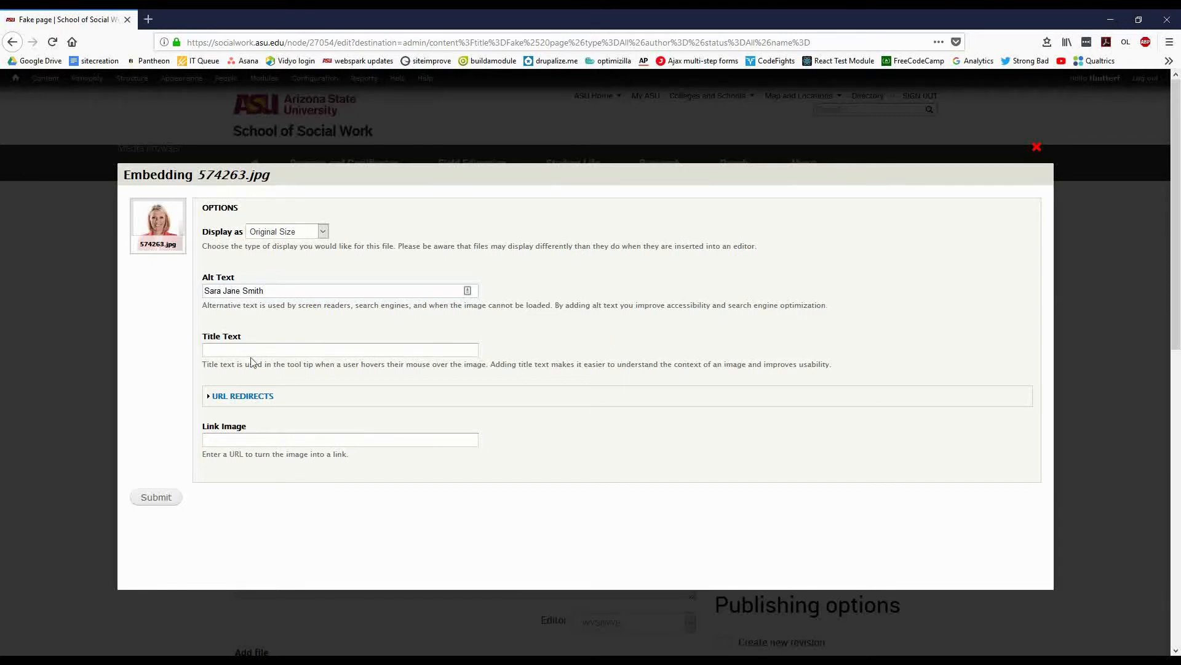
left_click(251, 438)
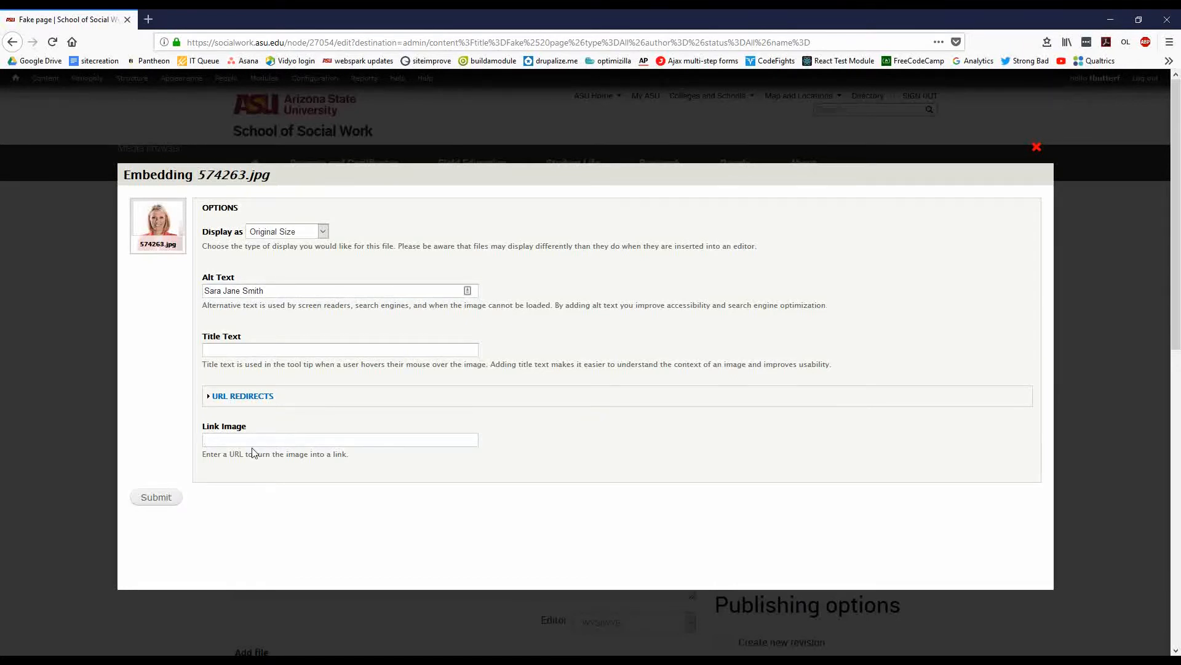
type("https://asu.edu")
left_click(162, 499)
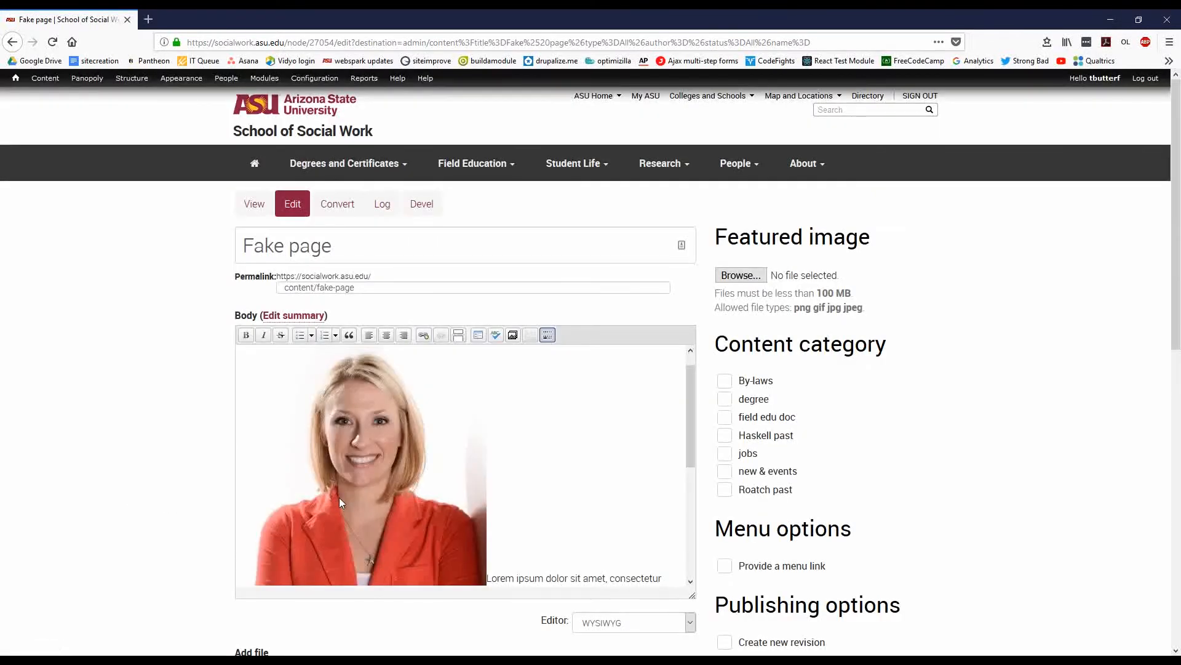
Change the embedded portrait's display format to Quarter Size.
left_click(404, 465)
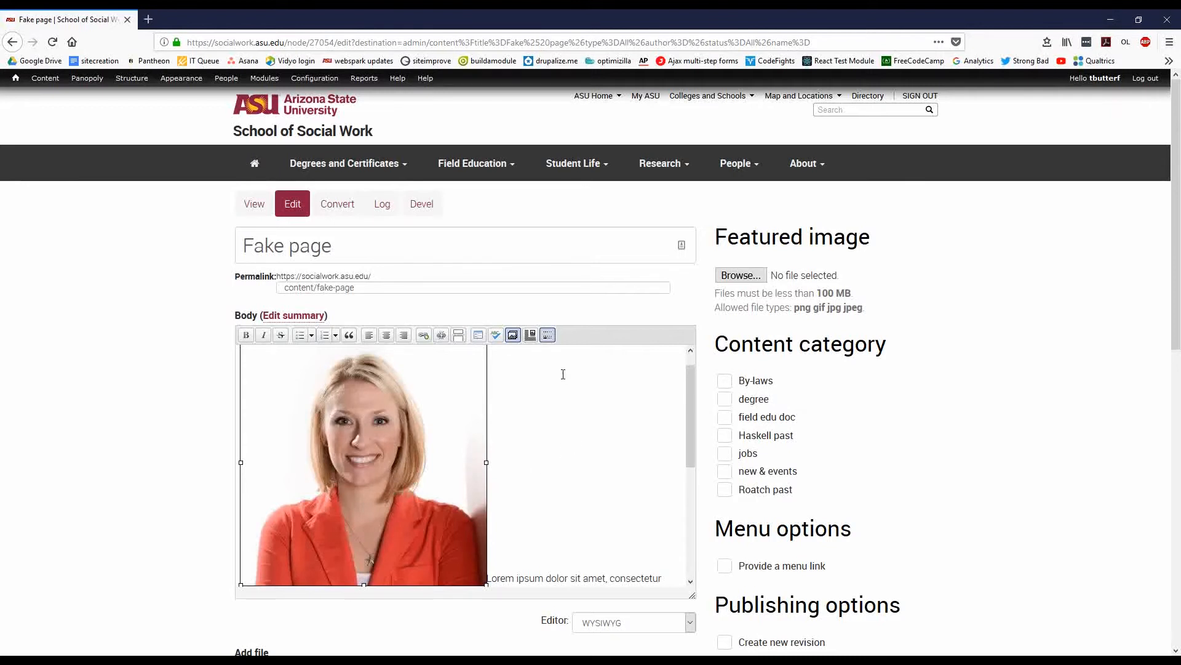
left_click(514, 336)
left_click(513, 336)
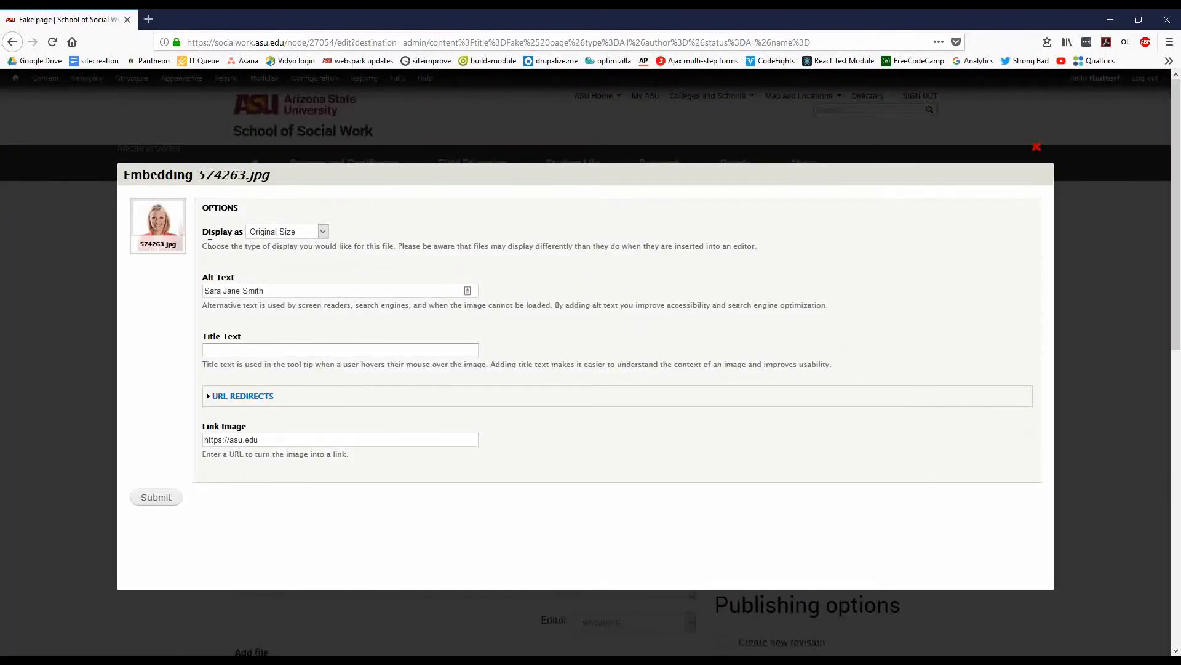
left_click(323, 231)
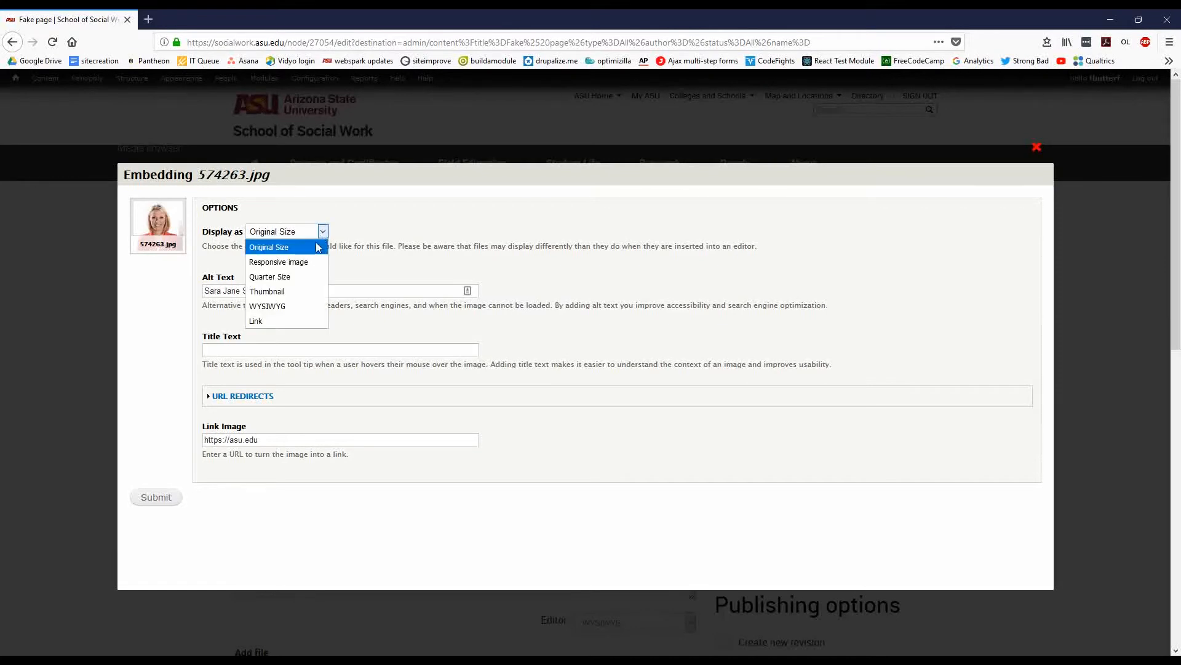
left_click(277, 274)
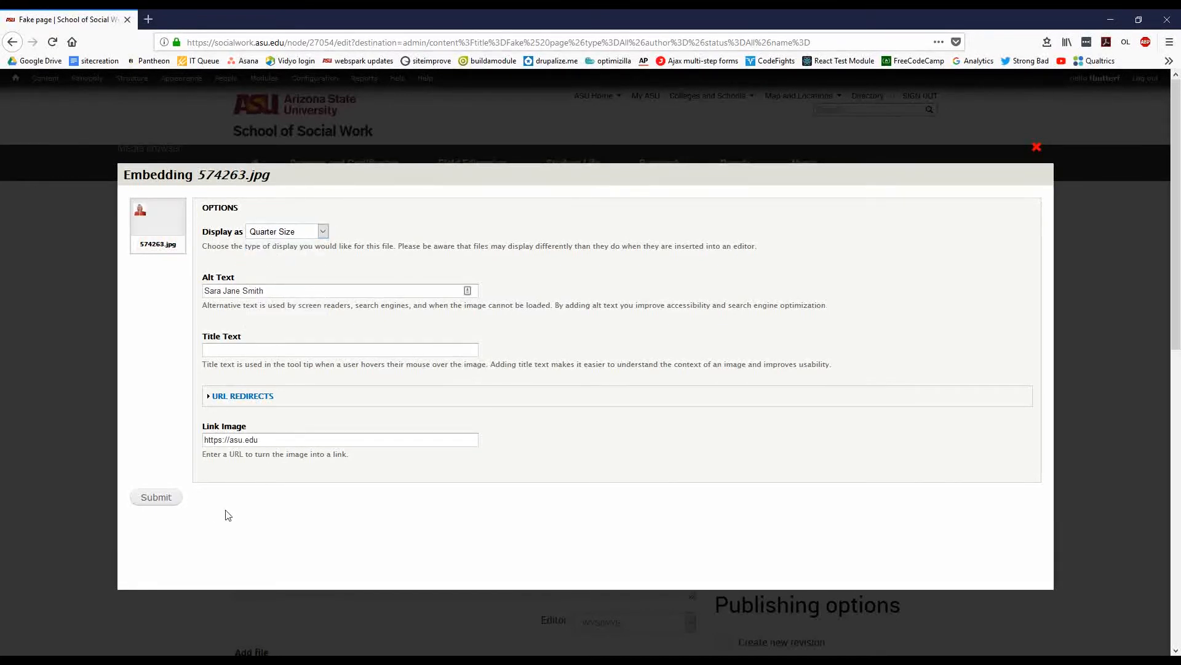
left_click(162, 495)
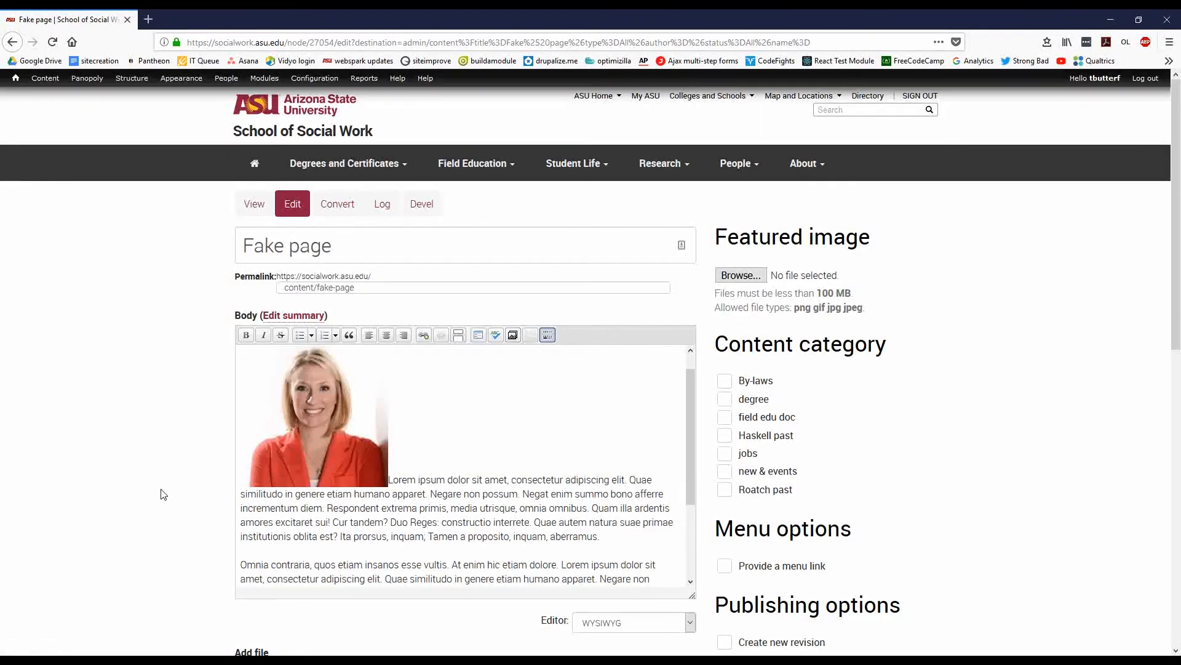
left_click(319, 415)
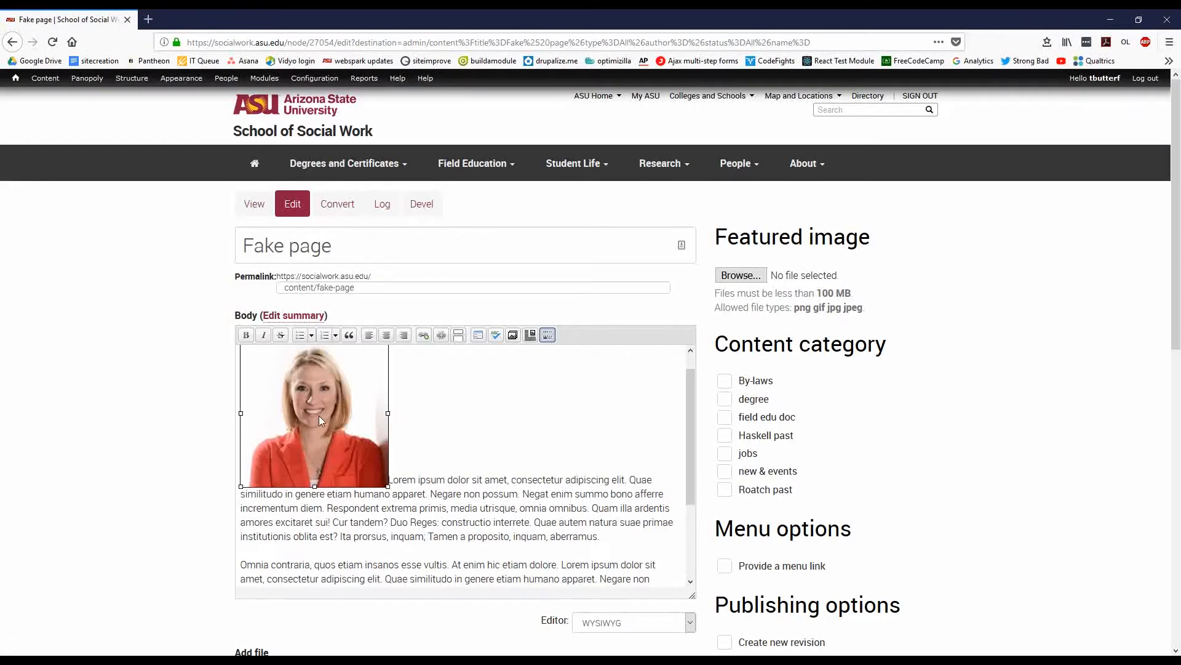
left_click(427, 479)
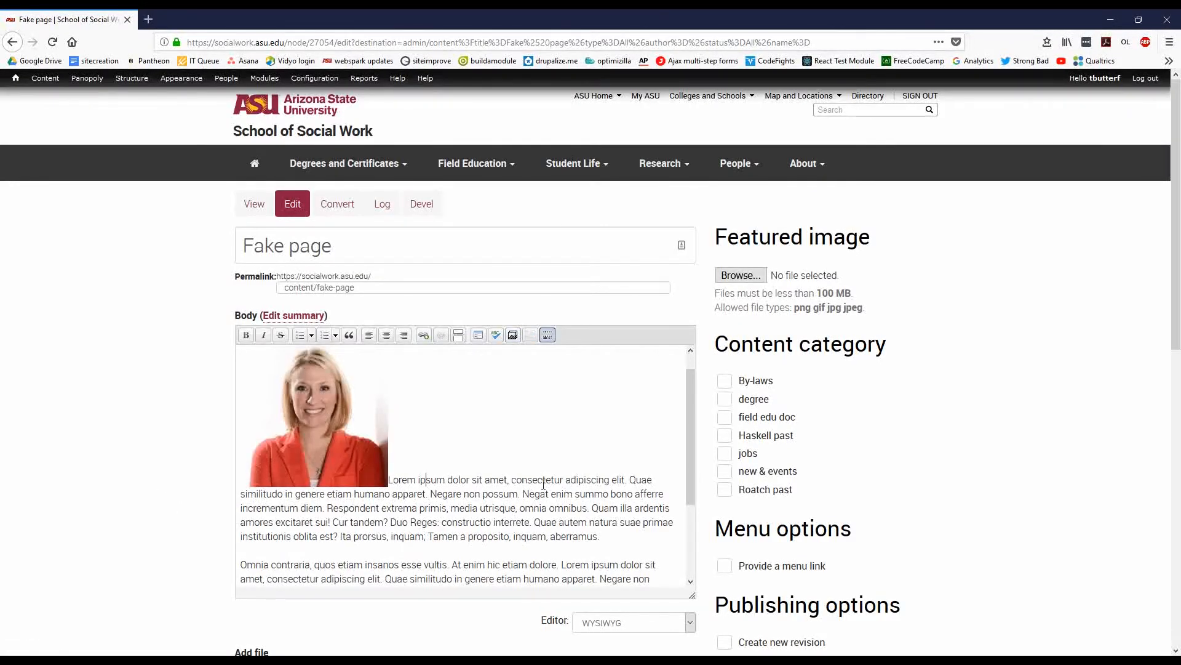
Save the Fake page article and view its published page.
scroll(707, 468, "down", 8)
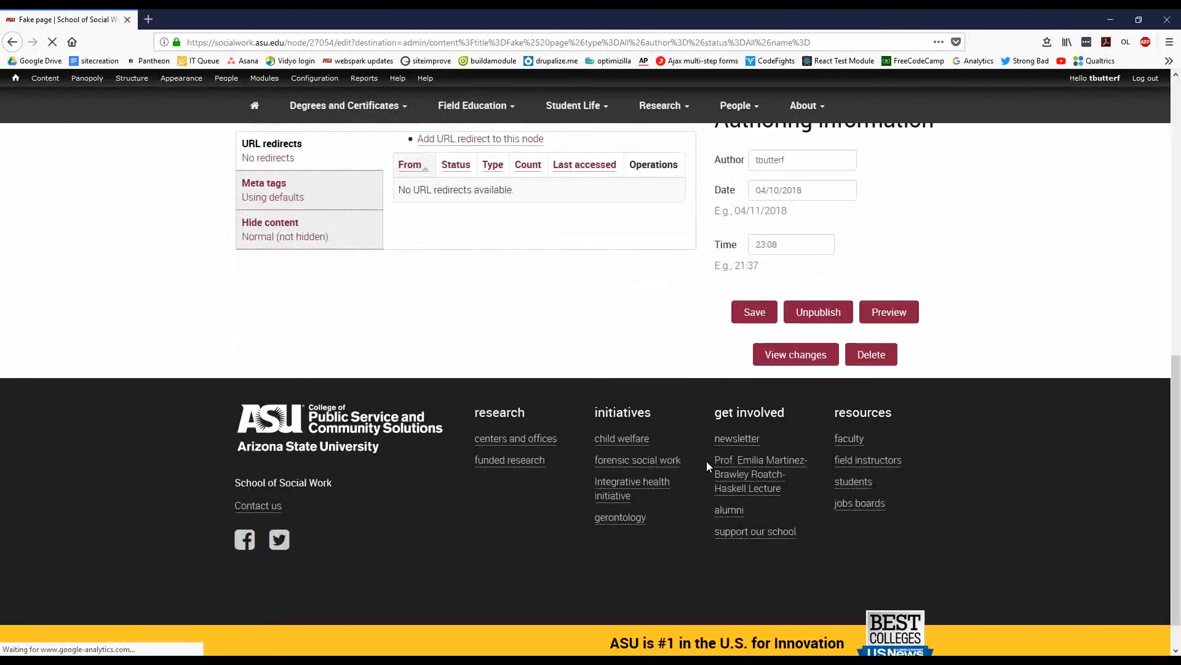
scroll(726, 406, "up", 2)
left_click(758, 453)
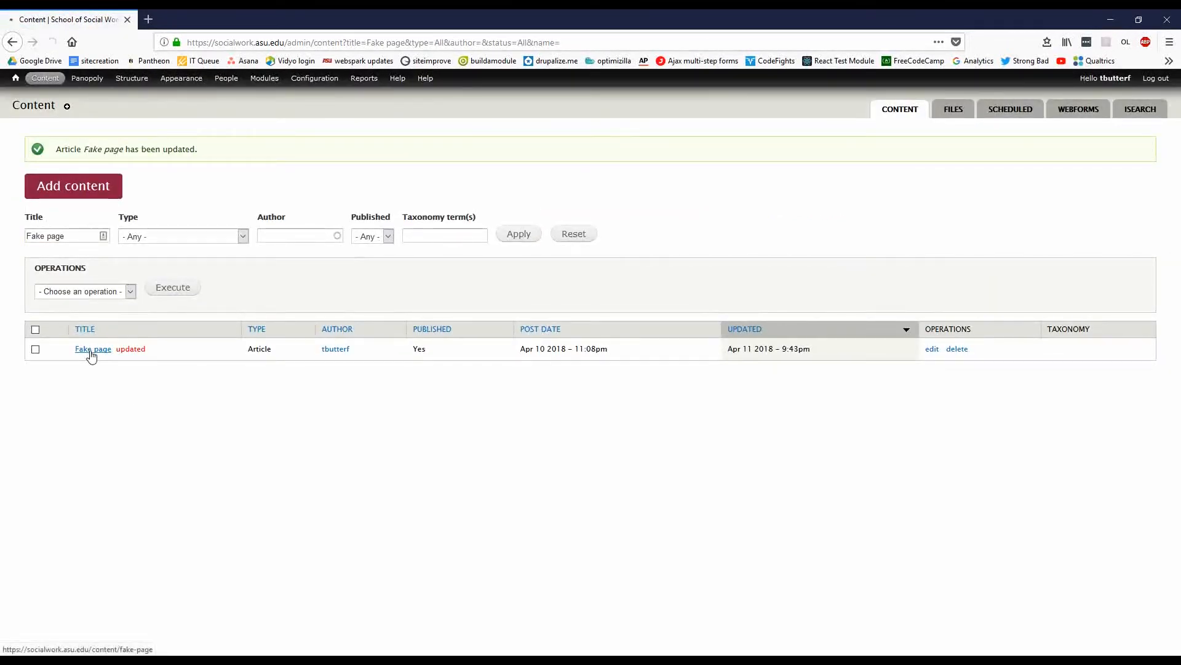
left_click(91, 350)
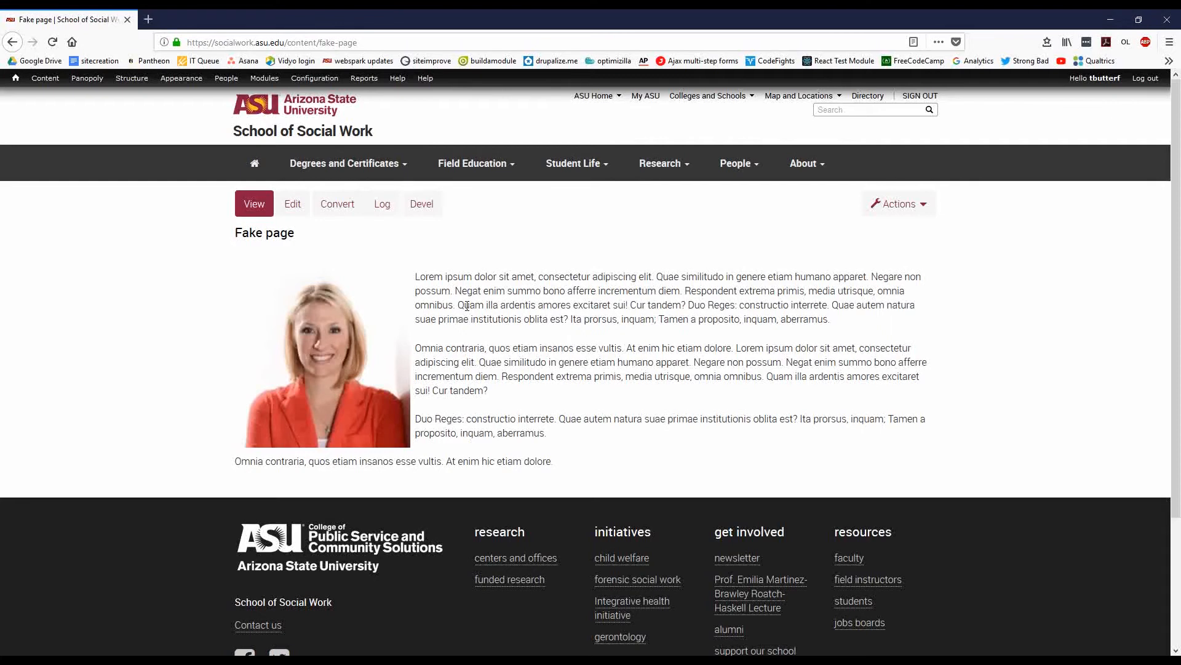
Preview the page in responsive design mode as an Apple iPhone 6s, then close the developer tools.
key("shift+F7")
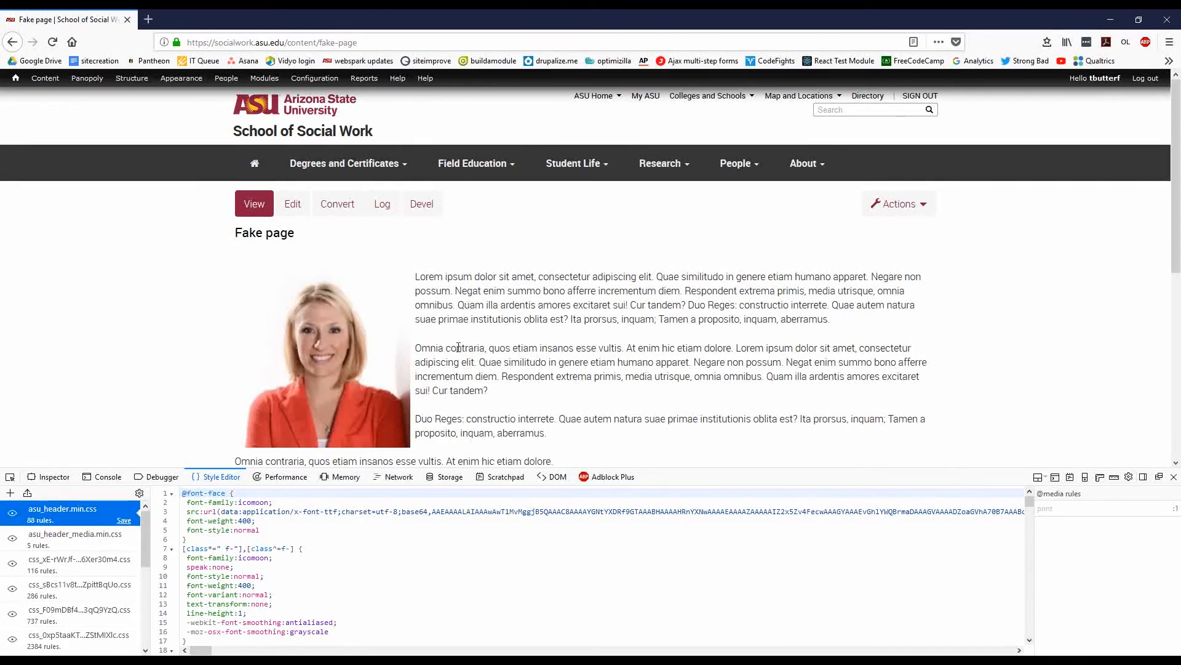
left_click(1085, 477)
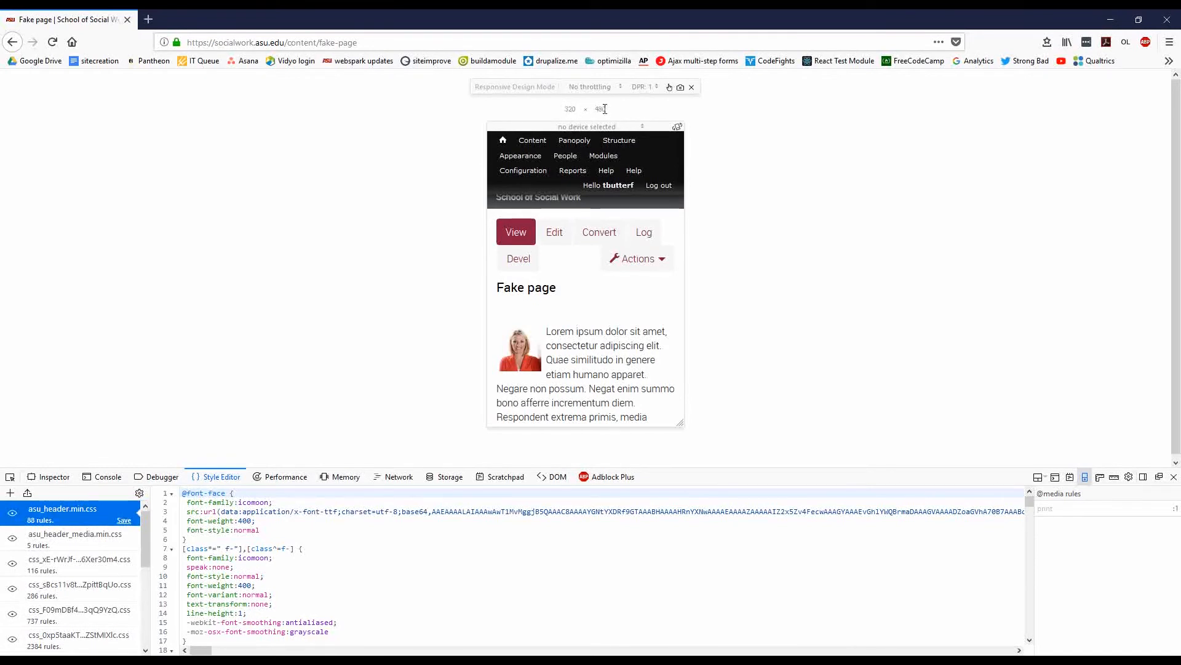
left_click(634, 127)
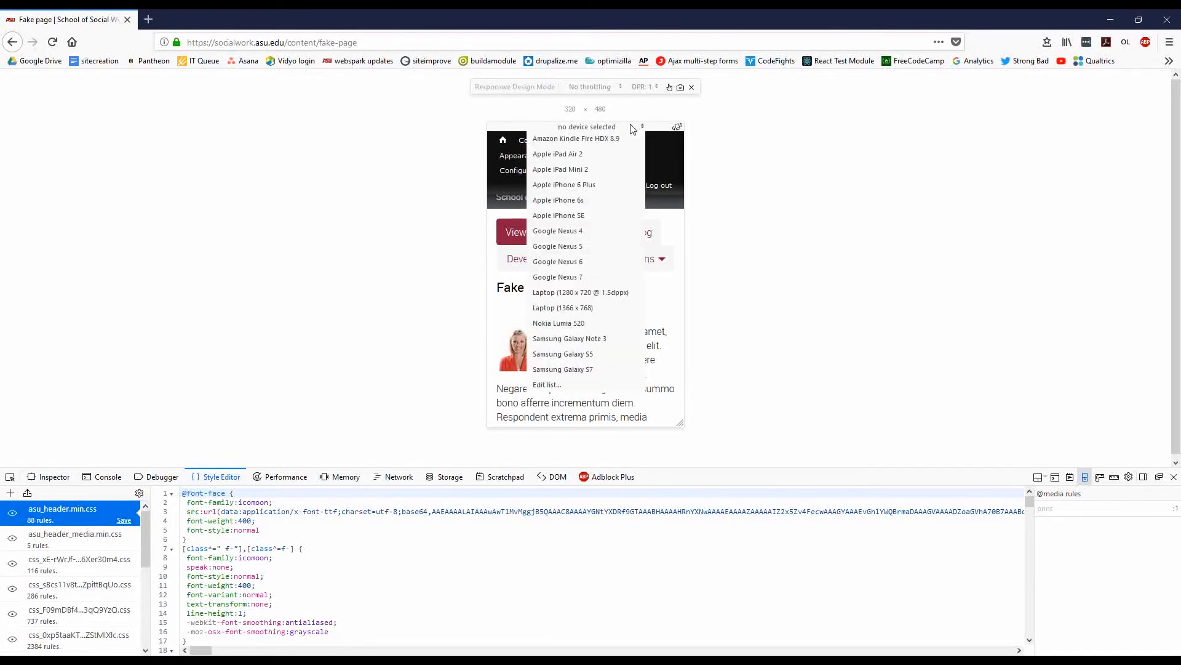
left_click(614, 206)
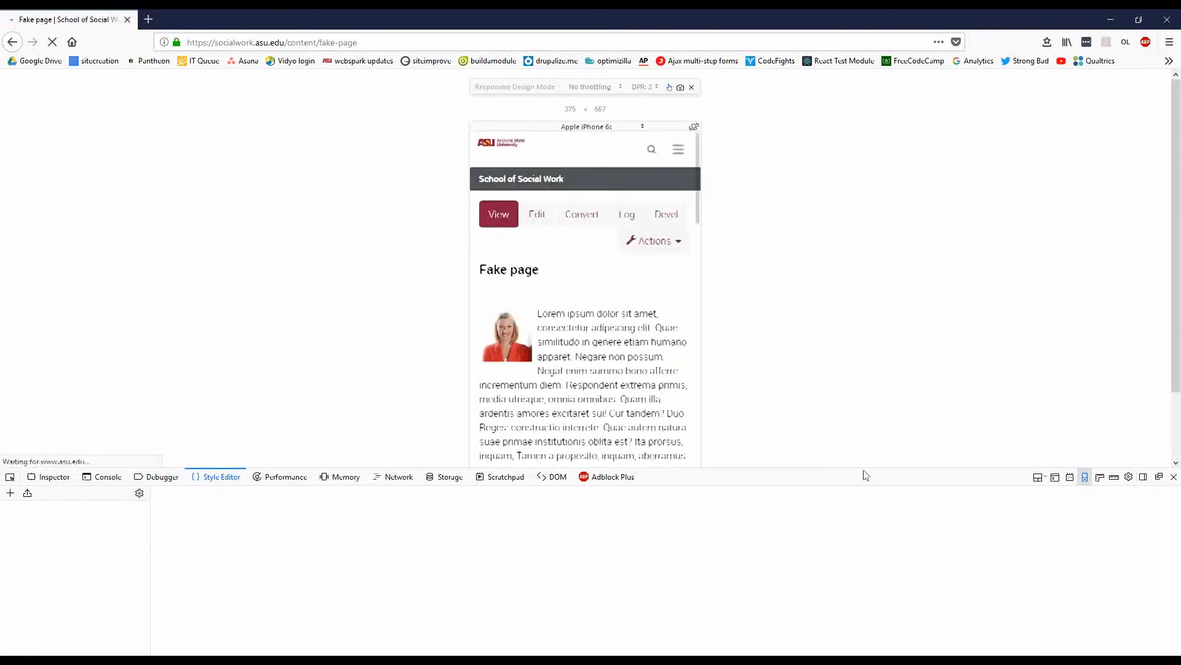
left_click_drag(865, 468, 878, 562)
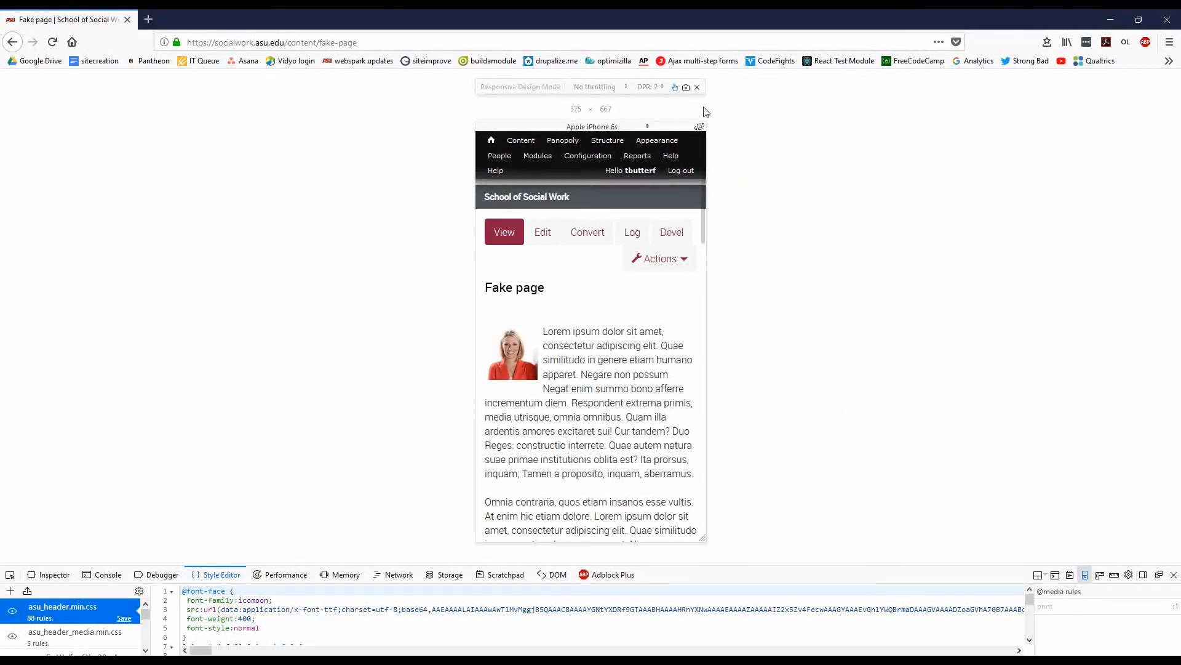
left_click(697, 88)
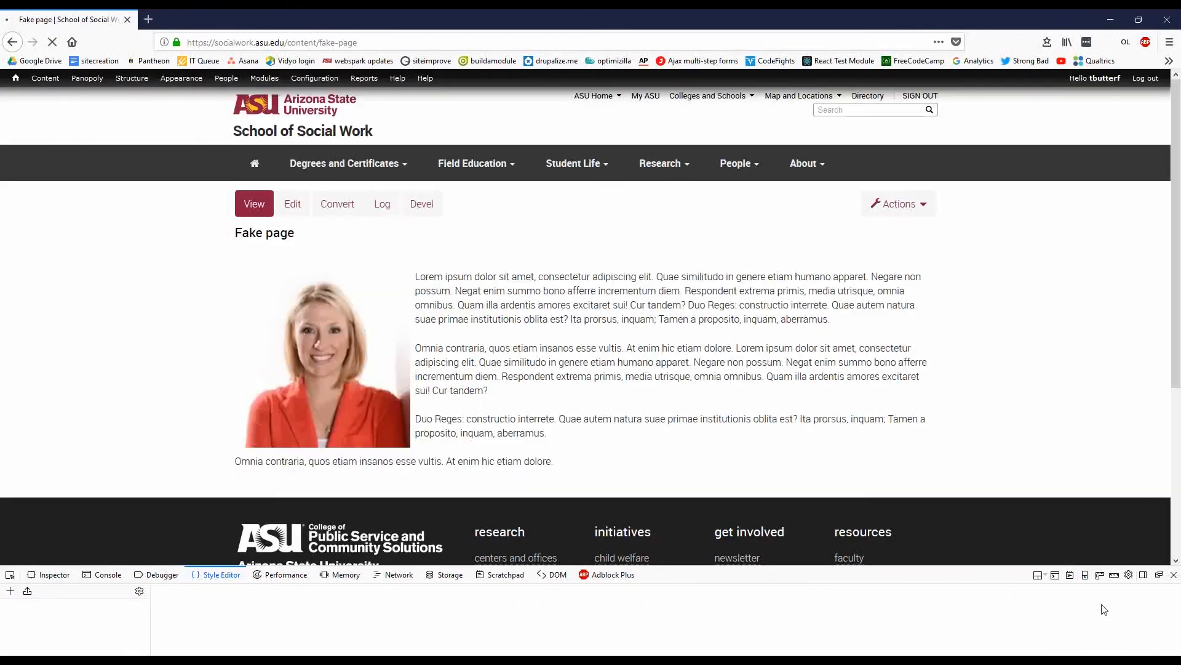
left_click(1174, 575)
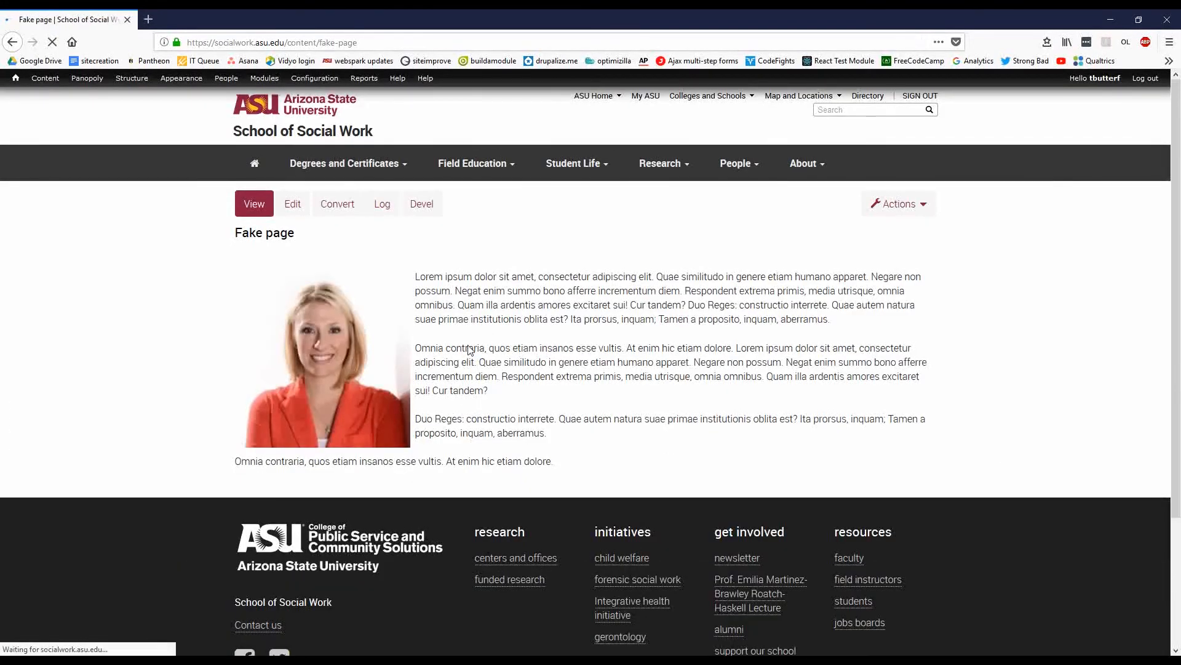
Reopen the Fake page article for editing and set the body portrait's display format to Thumbnail.
left_click(292, 203)
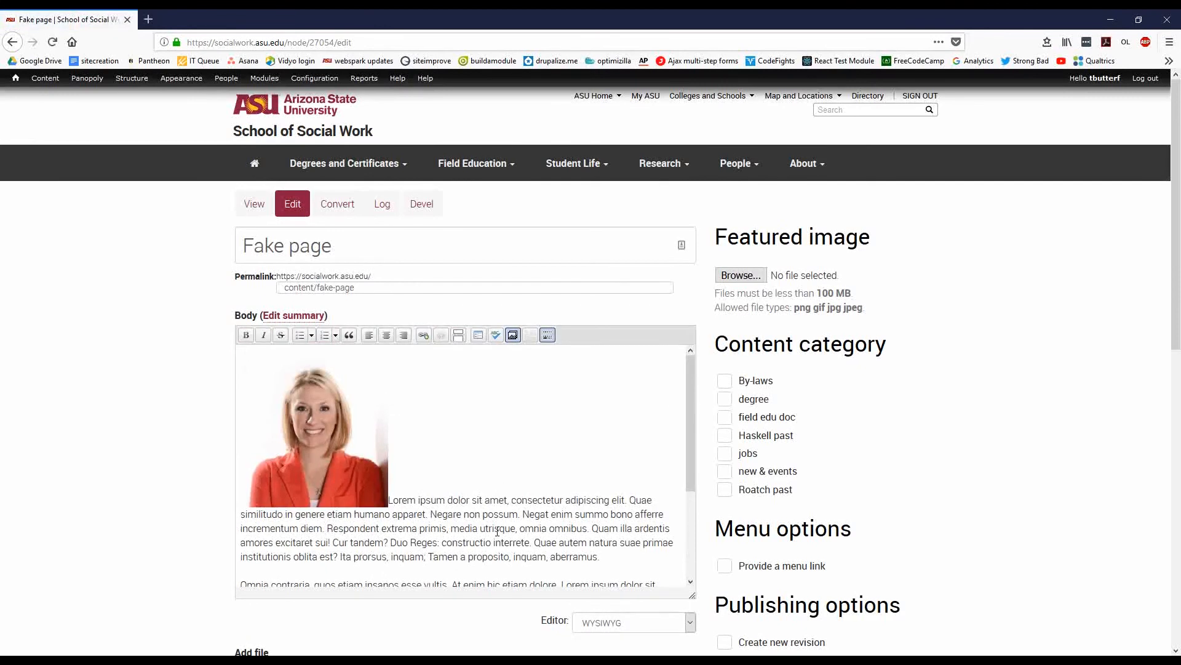
left_click(361, 428)
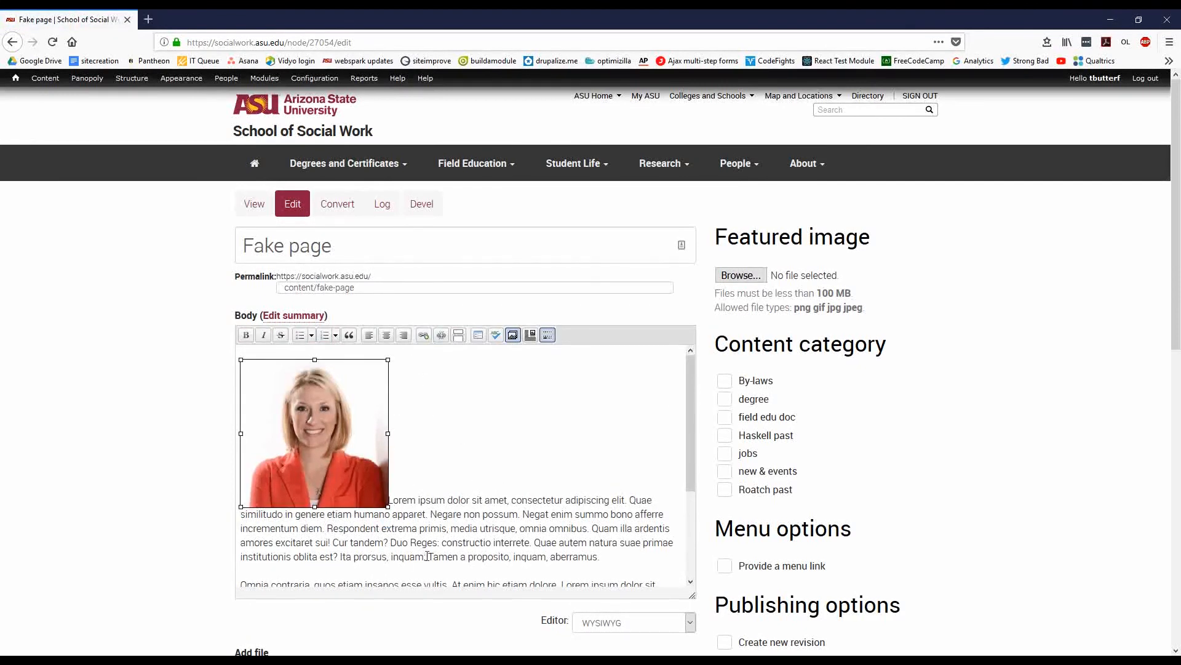
left_click(425, 509)
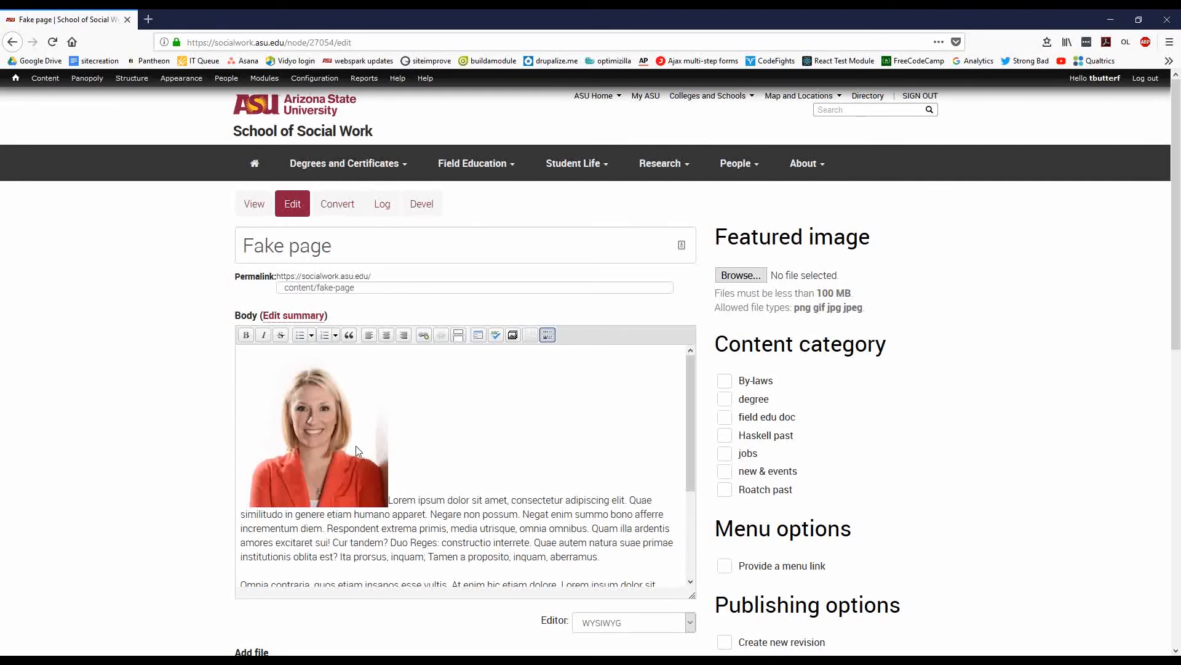
left_click(359, 425)
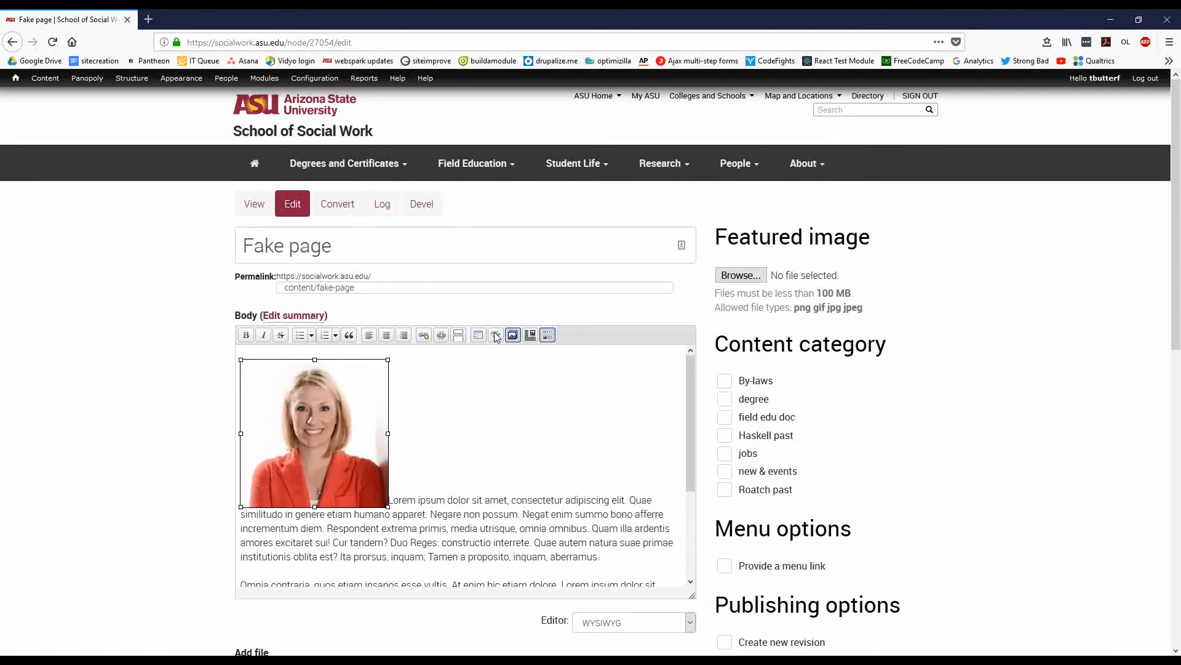
left_click(512, 335)
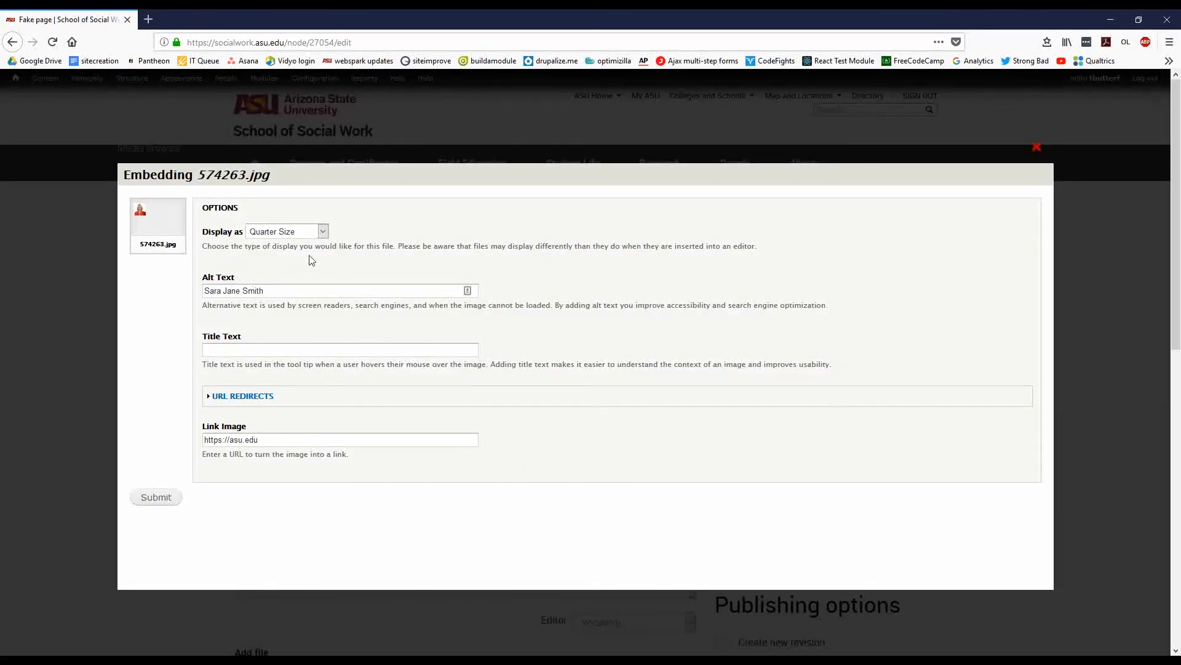
left_click(321, 234)
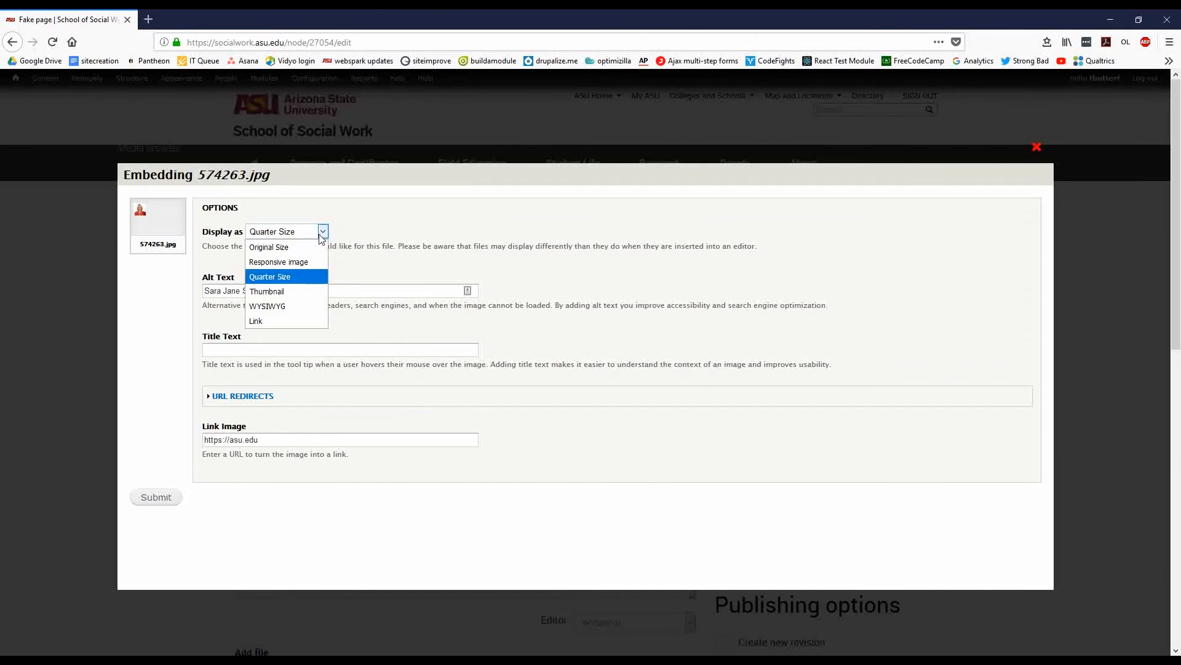
left_click(289, 291)
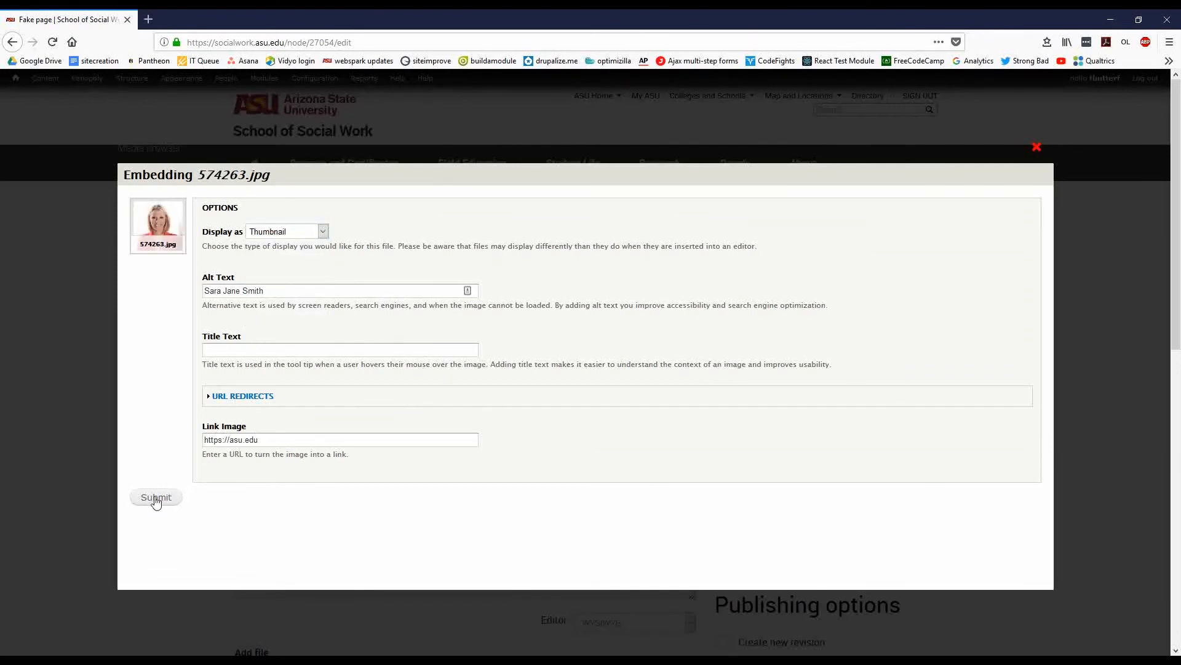
left_click(156, 497)
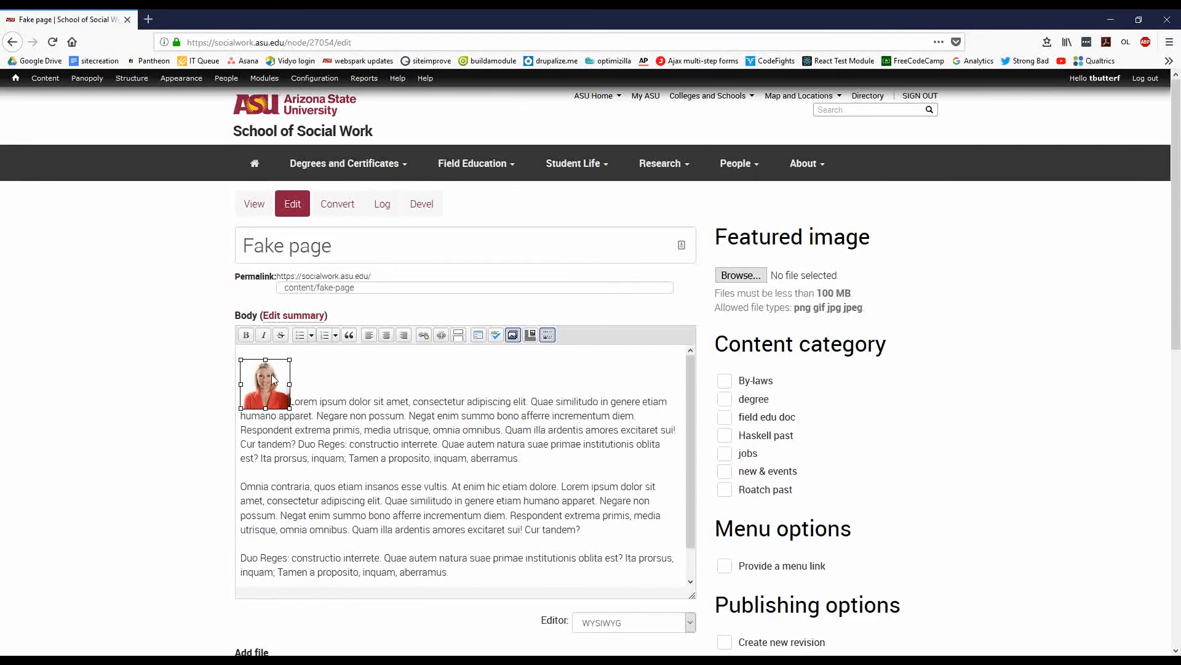
Deselect the portrait thumbnail in the body and save the article.
left_click(323, 401)
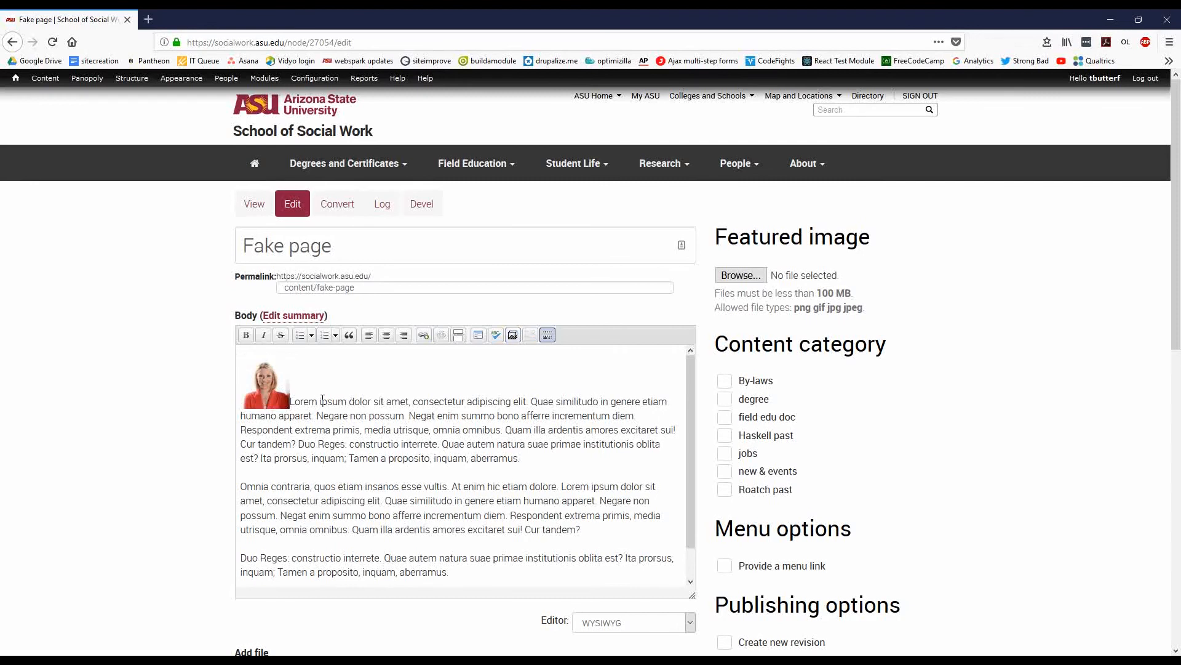
right_click(267, 391)
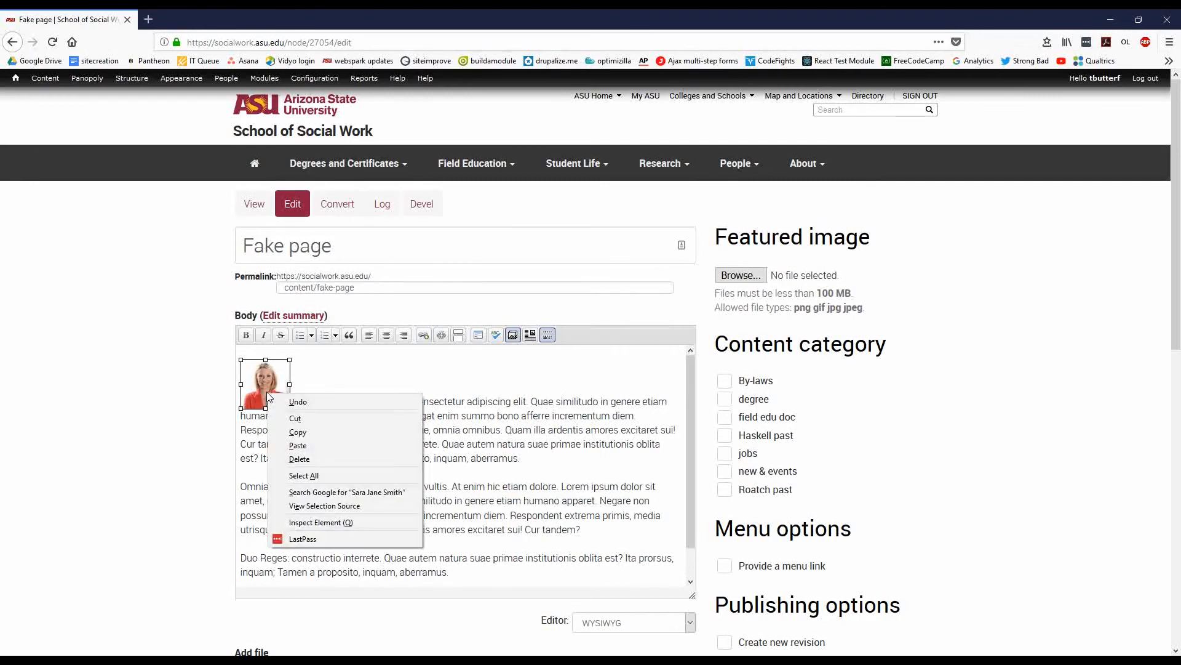
left_click(501, 382)
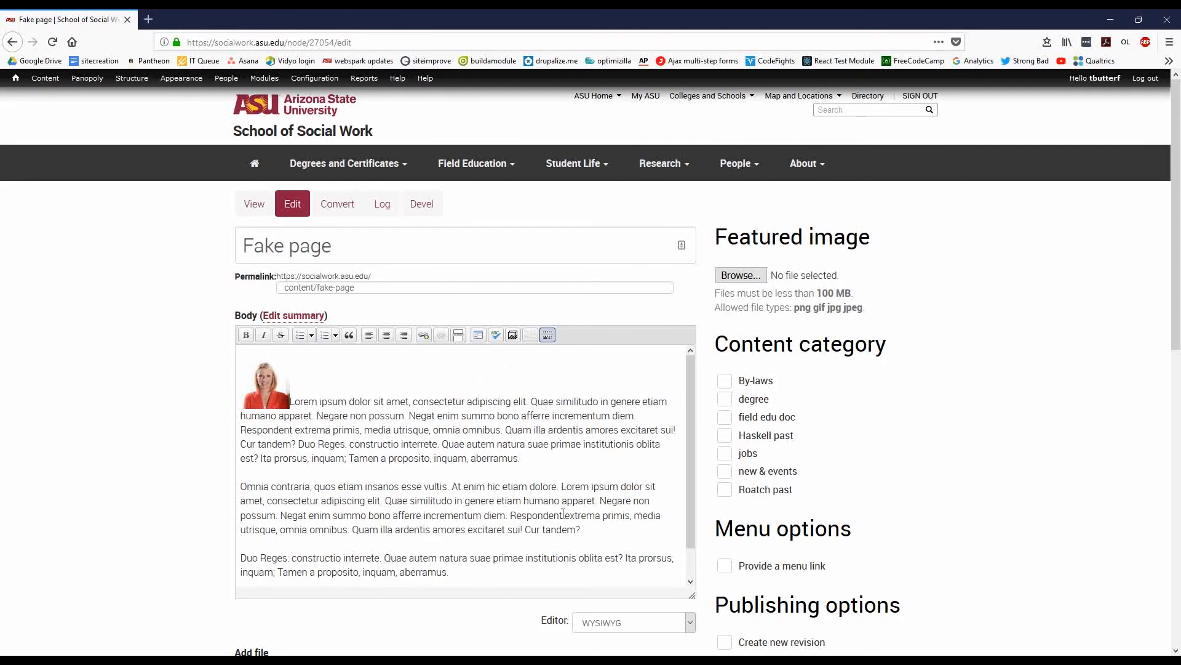
scroll(720, 569, "down", 5)
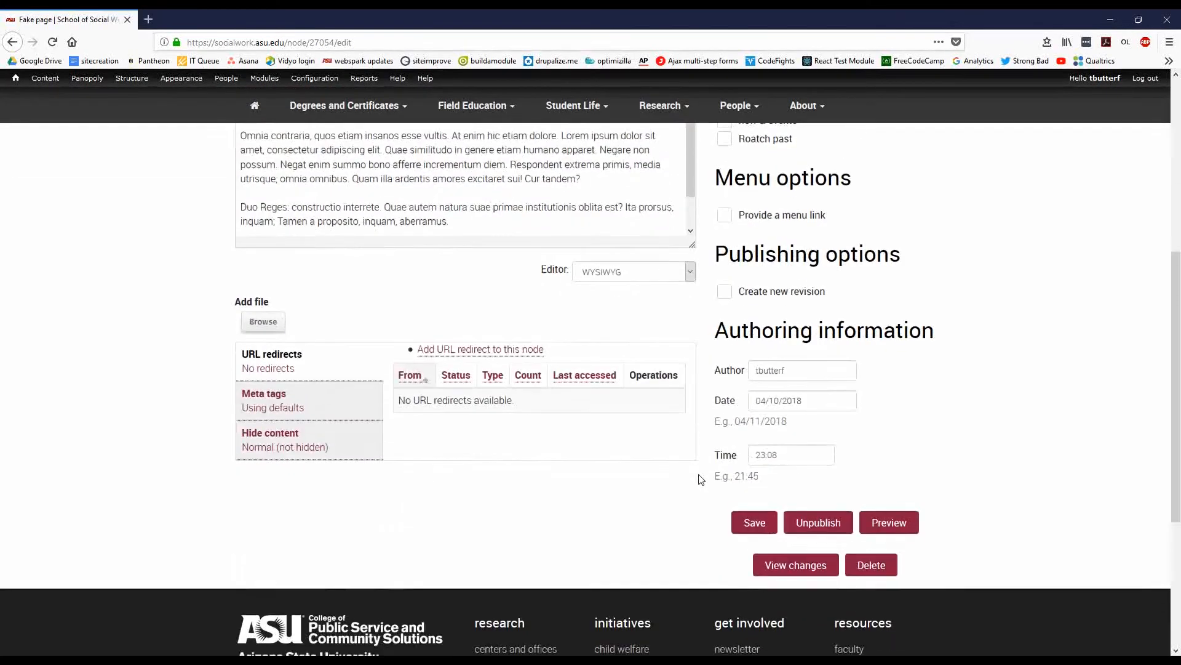
left_click(757, 518)
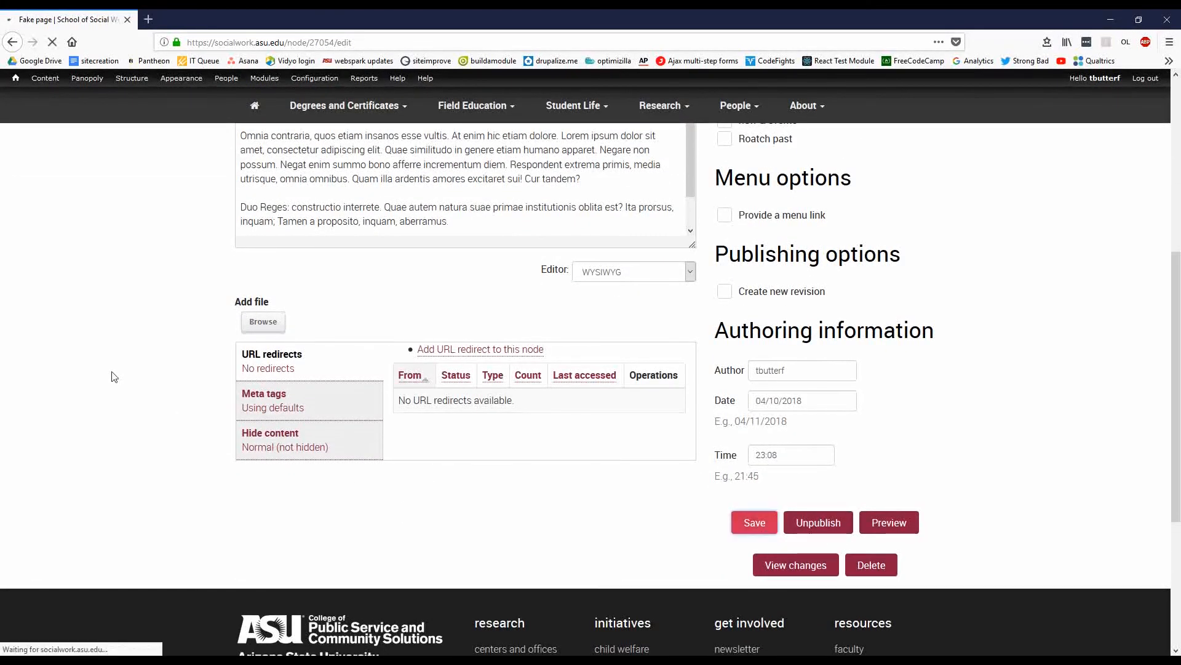